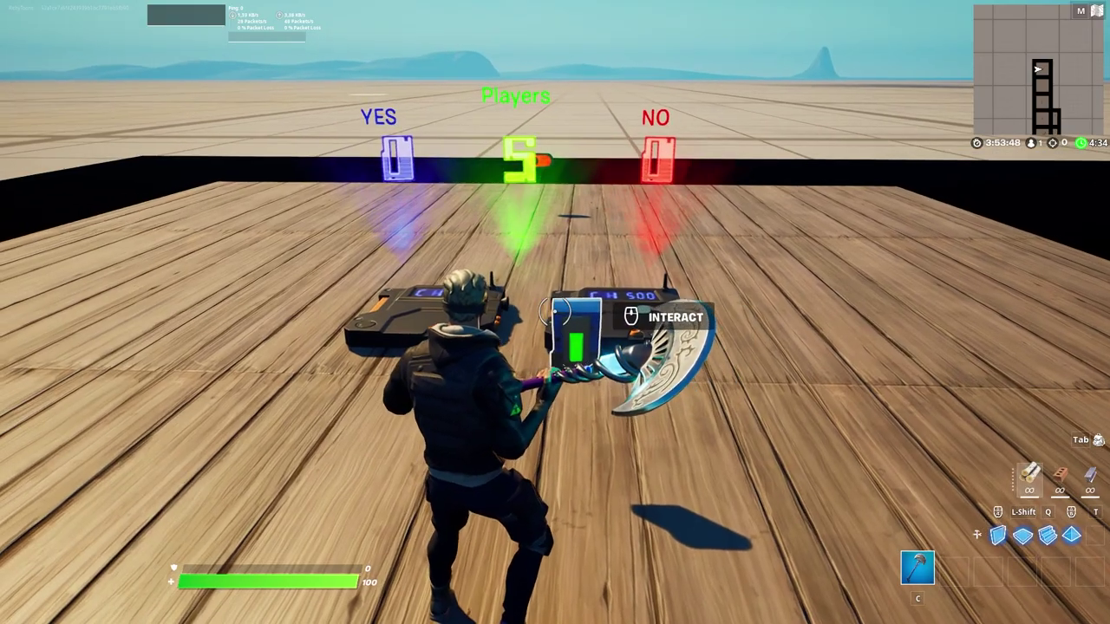
Test the voting pop-up through the button device, answering YES once and NO once.
{"action": "key", "text": "s"}
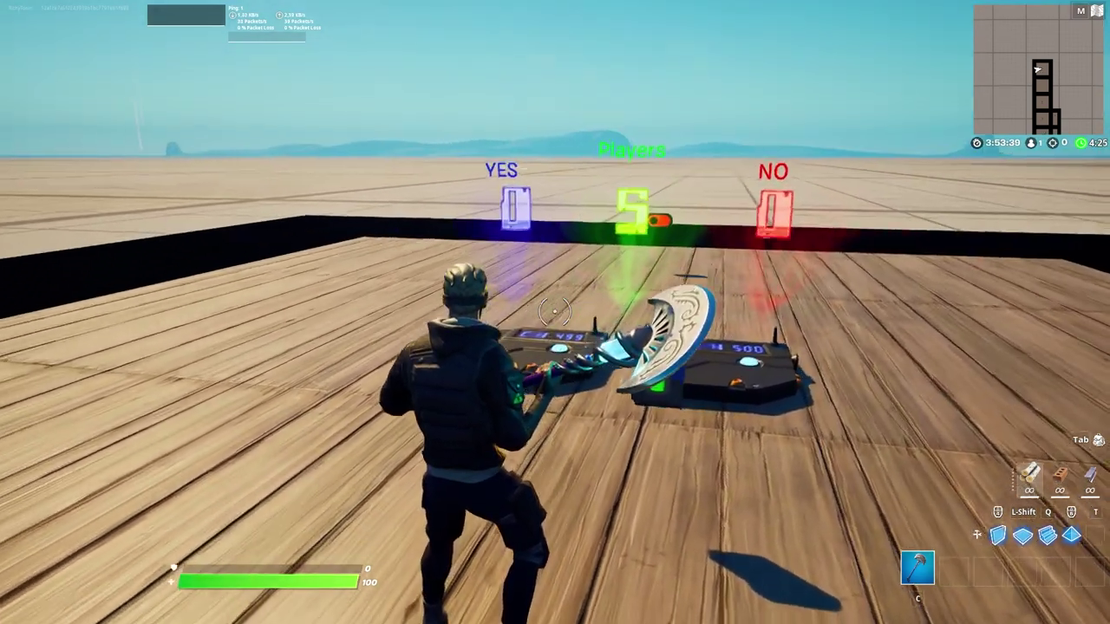
{"action": "key", "text": "w"}
{"action": "key", "text": "e"}
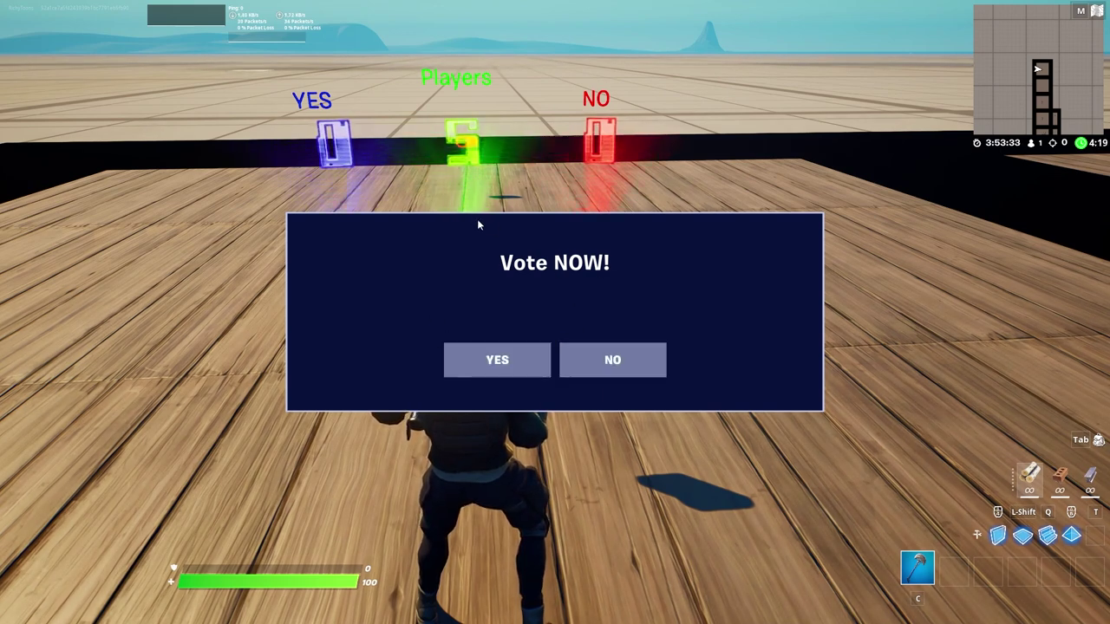
{"action": "left_click", "coordinate": [492, 368]}
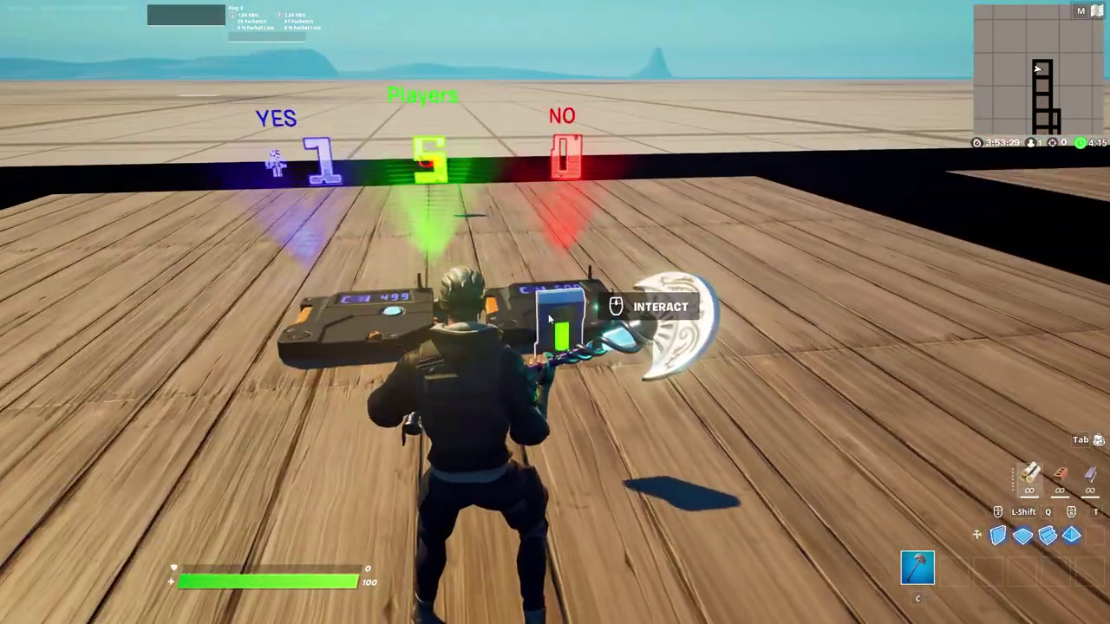
{"action": "key", "text": "e"}
{"action": "left_click", "coordinate": [633, 367]}
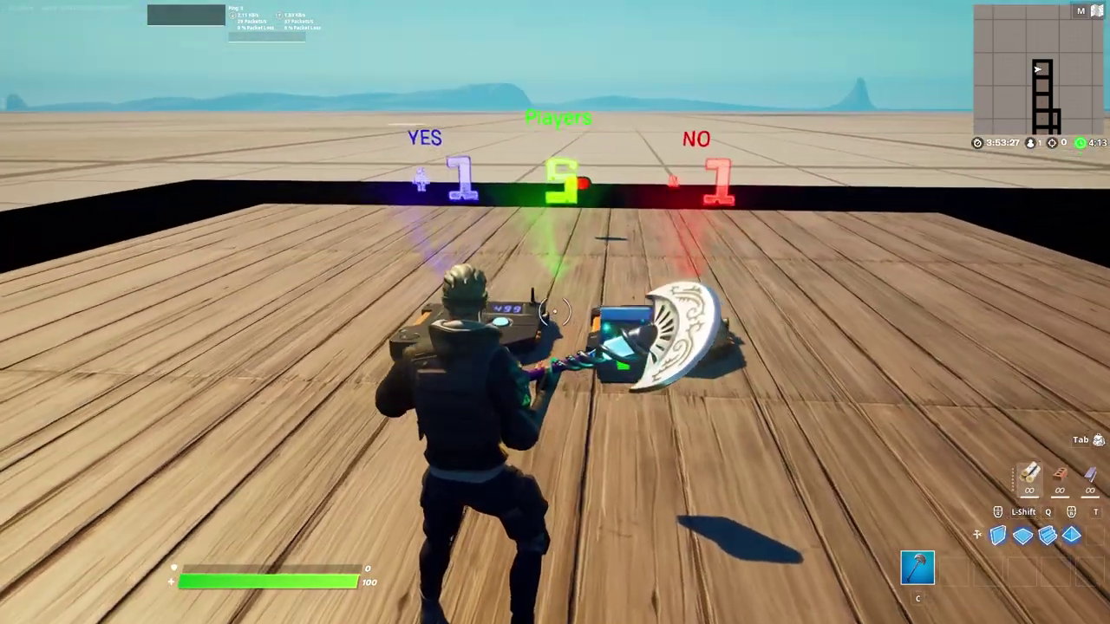
Vote YES twice more through the button's pop-up and examine the YES, NO and Players counters.
{"action": "middle_click", "coordinate": [555, 312]}
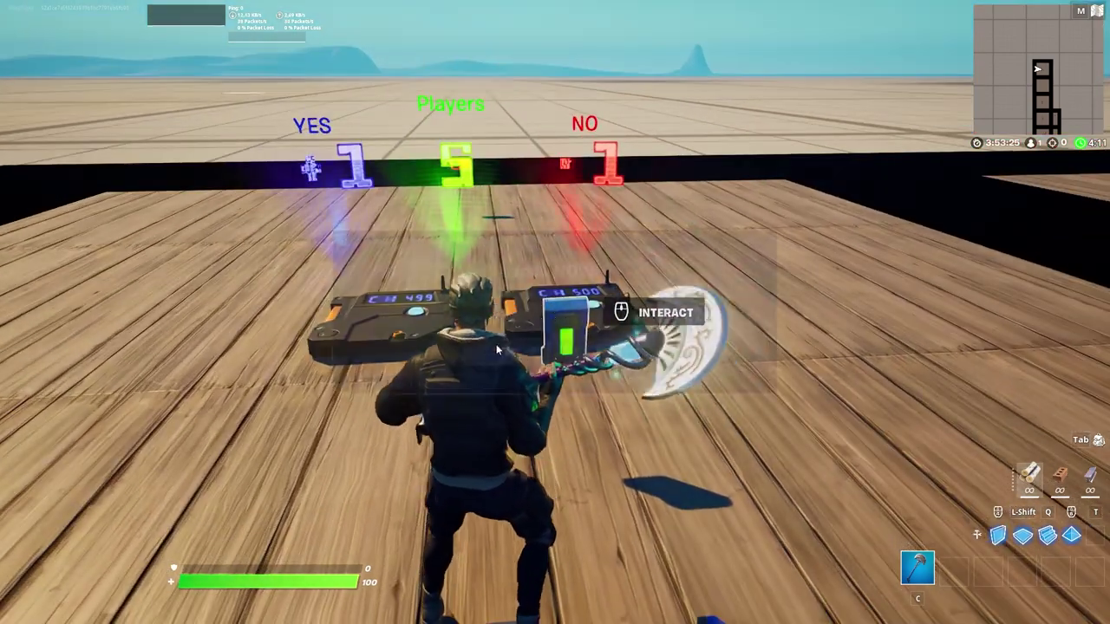
{"action": "key", "text": "e"}
{"action": "left_click", "coordinate": [495, 359]}
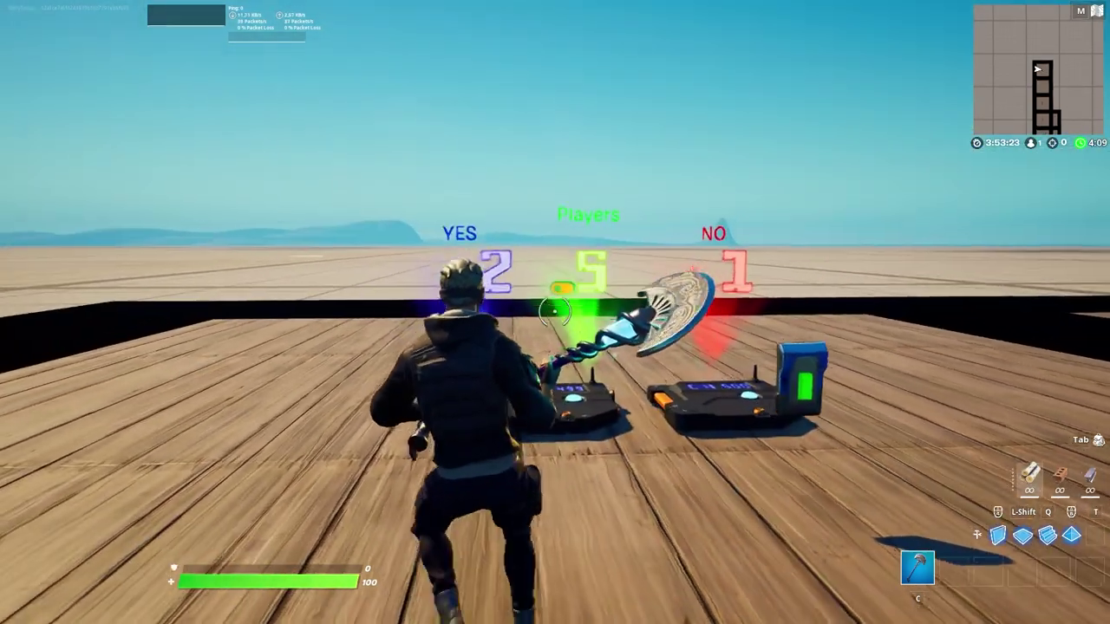
{"action": "key", "text": "d"}
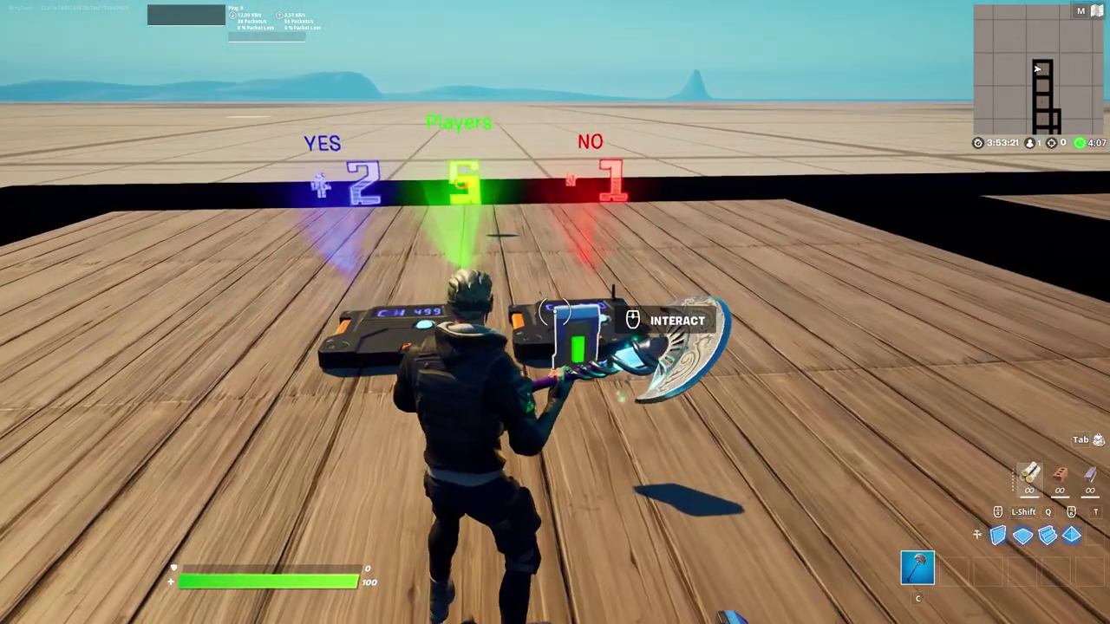
{"action": "key", "text": "e"}
{"action": "left_click", "coordinate": [513, 361]}
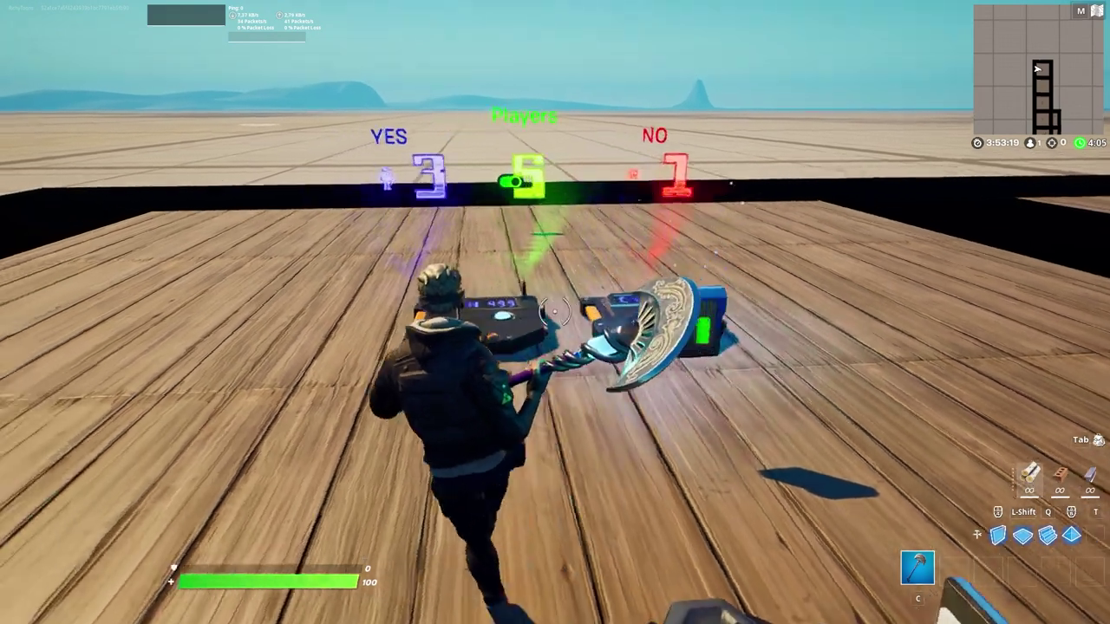
{"action": "key", "text": "a"}
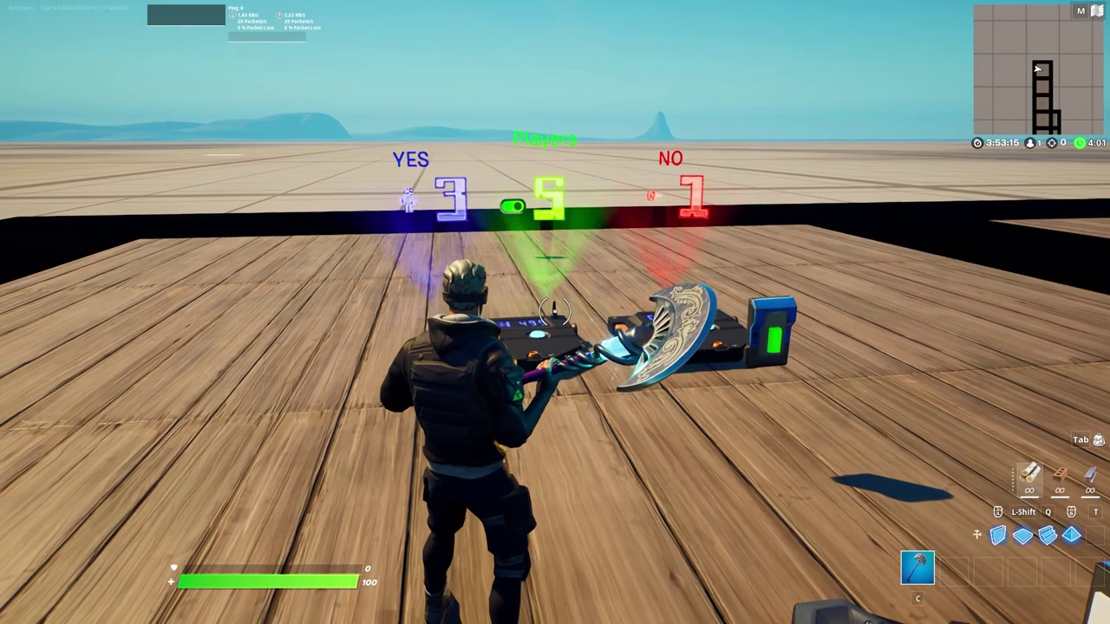
{"action": "key", "text": "s"}
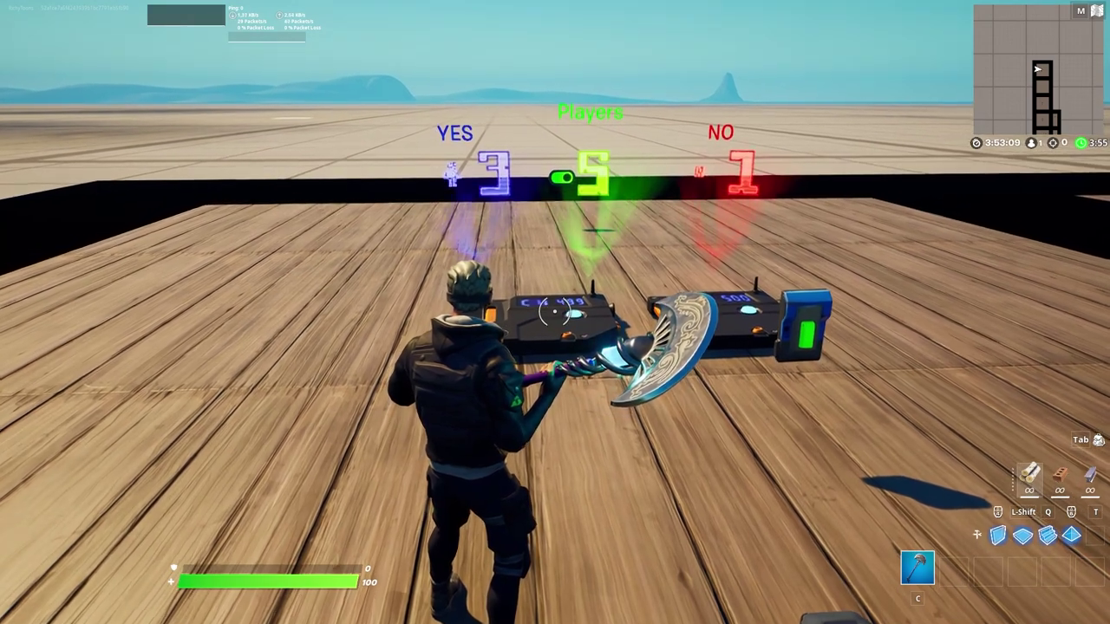
{"action": "key", "text": "d"}
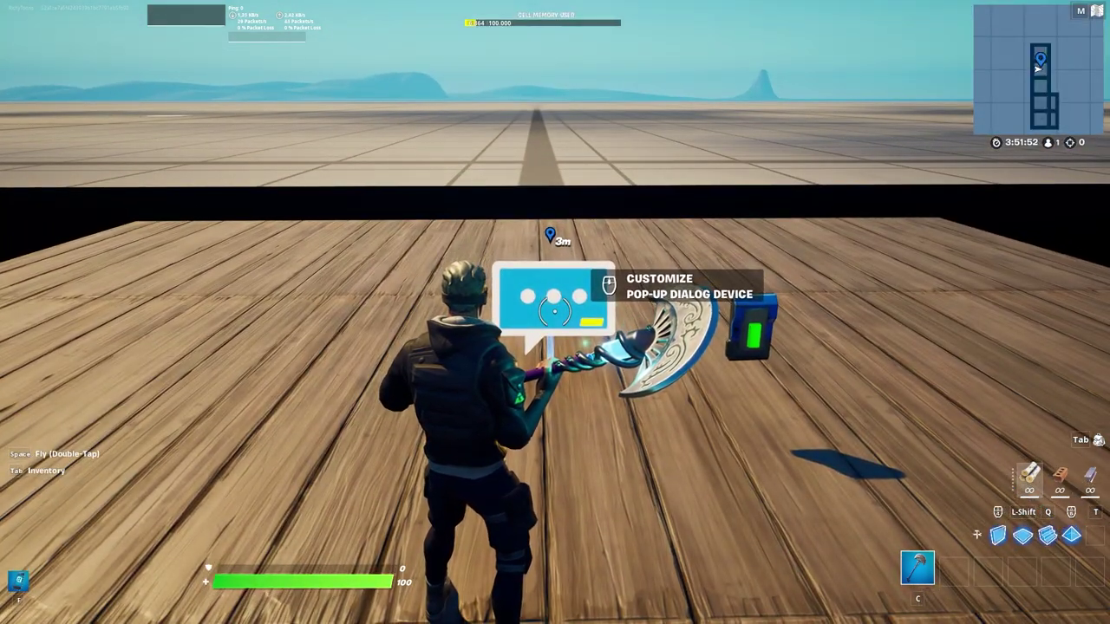
Show all devices in the Creative inventory and locate the Pop-up Dialog Device.
{"action": "scroll", "coordinate": [555, 312], "scroll_direction": "down", "scroll_amount": 1}
{"action": "key", "text": "Escape"}
{"action": "key", "text": "Tab"}
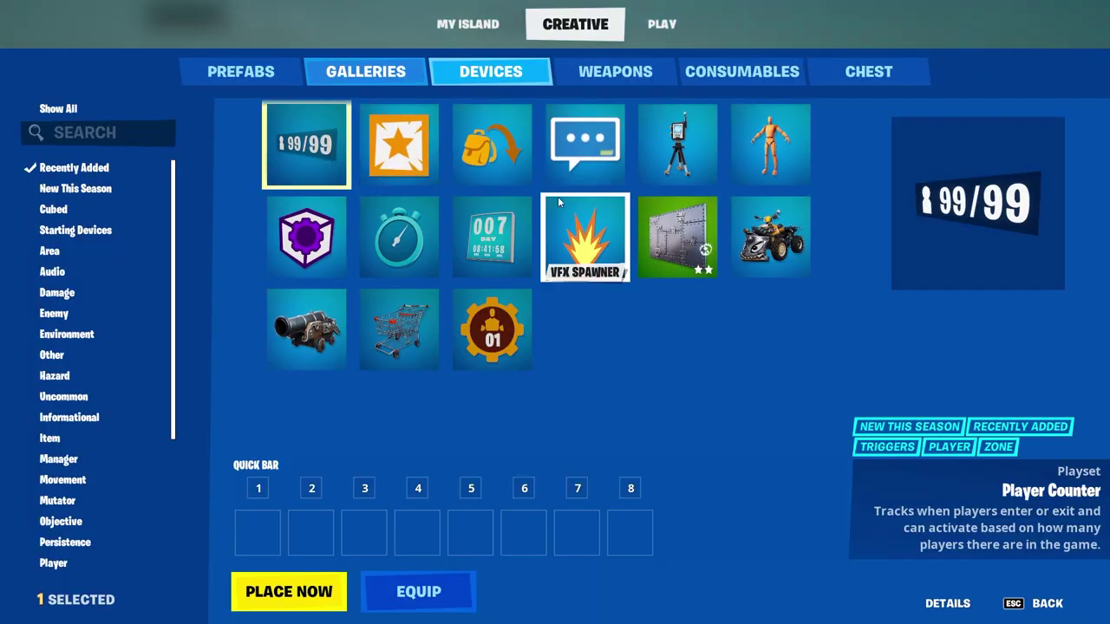
{"action": "left_click", "coordinate": [492, 73]}
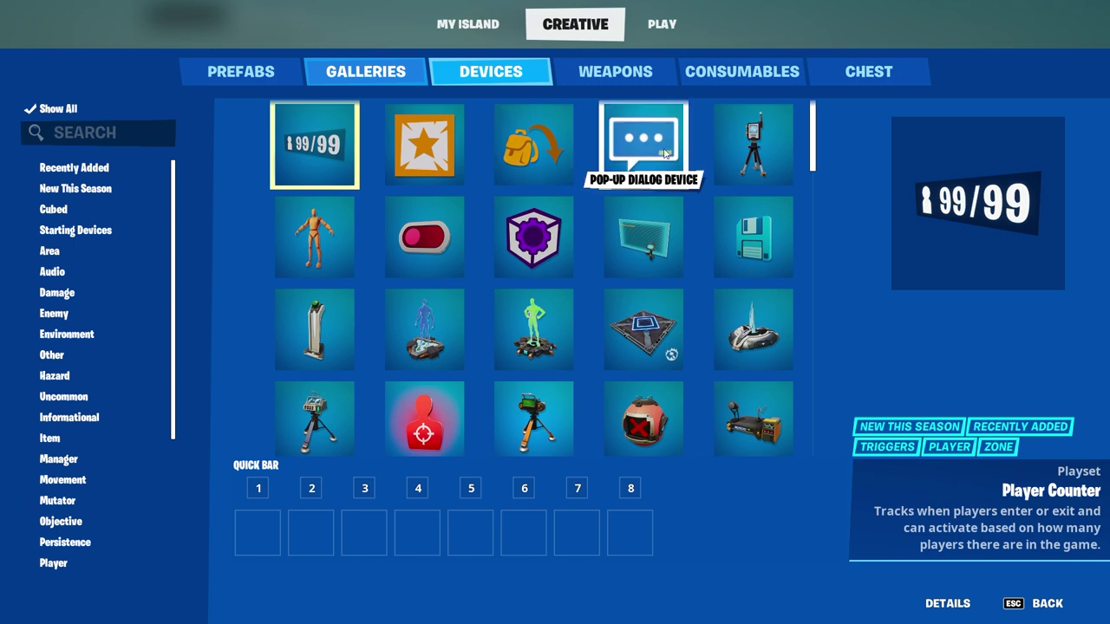
{"action": "scroll", "coordinate": [634, 260], "scroll_direction": "down", "scroll_amount": 3}
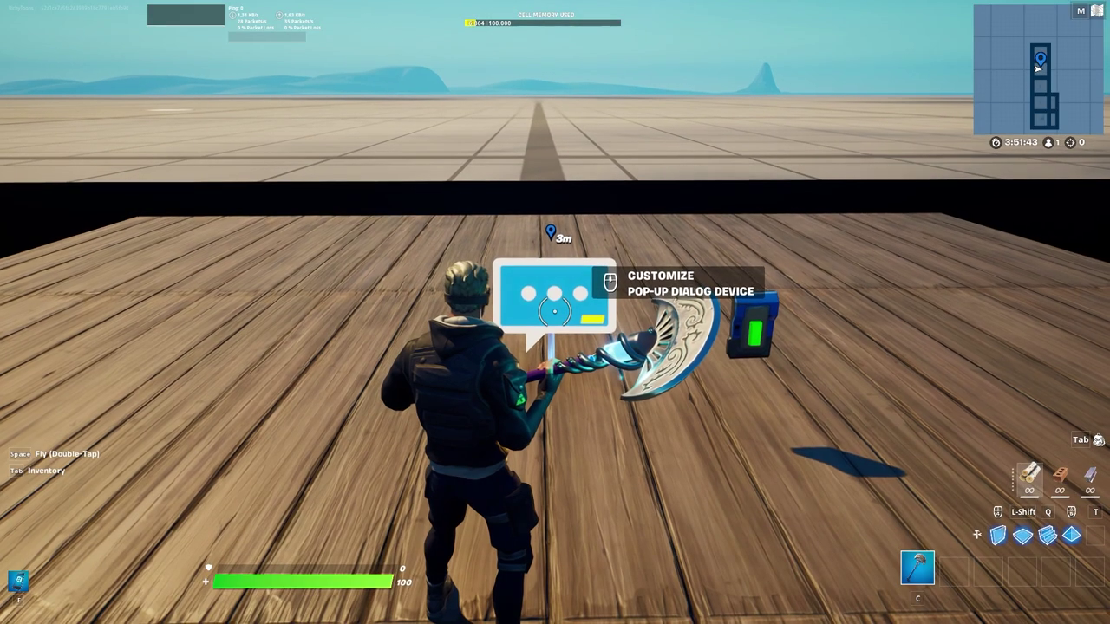
Open the placed Pop-up Dialog Device's settings and inspect the title among its modified options.
{"action": "key", "text": "e"}
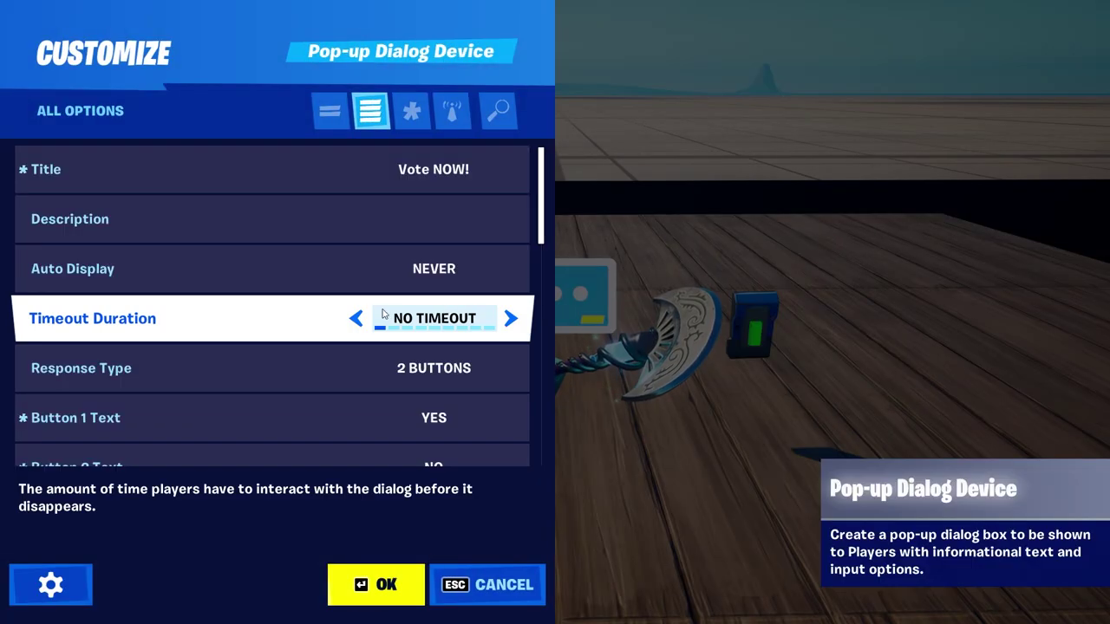
{"action": "key", "text": "Escape"}
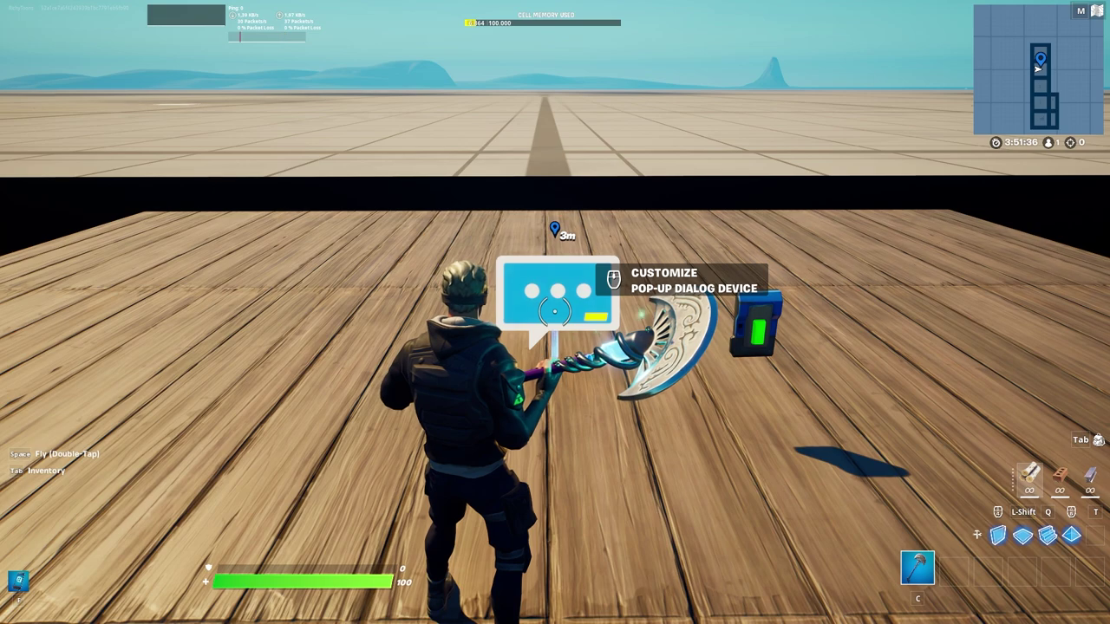
{"action": "middle_click", "coordinate": [555, 313]}
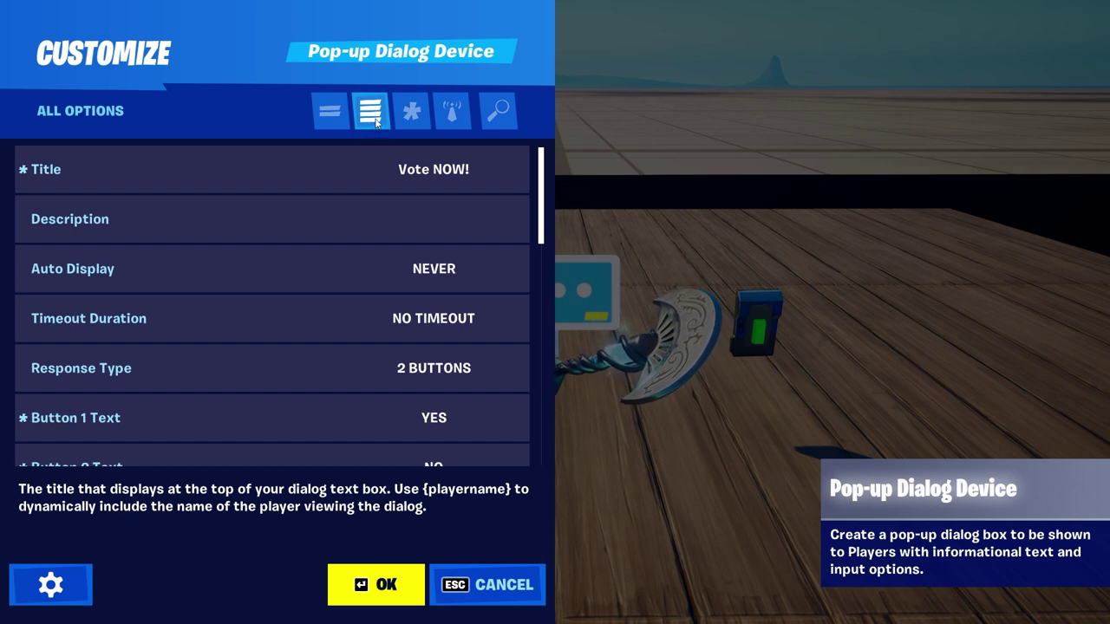
{"action": "left_click", "coordinate": [411, 110]}
{"action": "left_click", "coordinate": [247, 230]}
{"action": "left_click", "coordinate": [301, 190]}
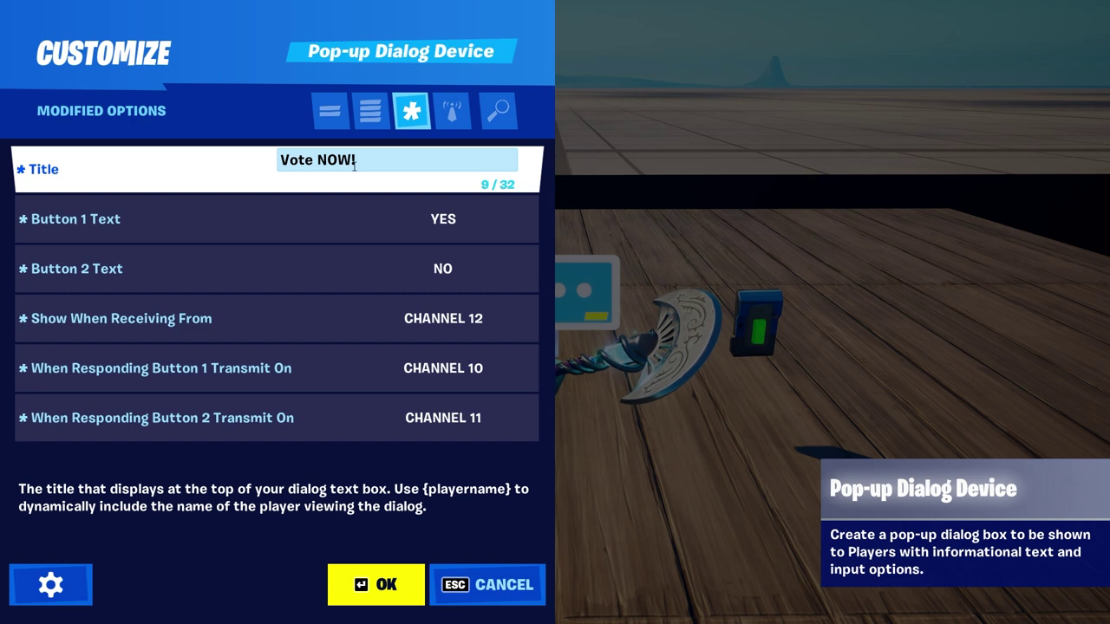
{"action": "key", "text": "Return"}
Examine the pop-up's two button texts and its Show When Receiving From channel.
{"action": "left_click", "coordinate": [370, 111]}
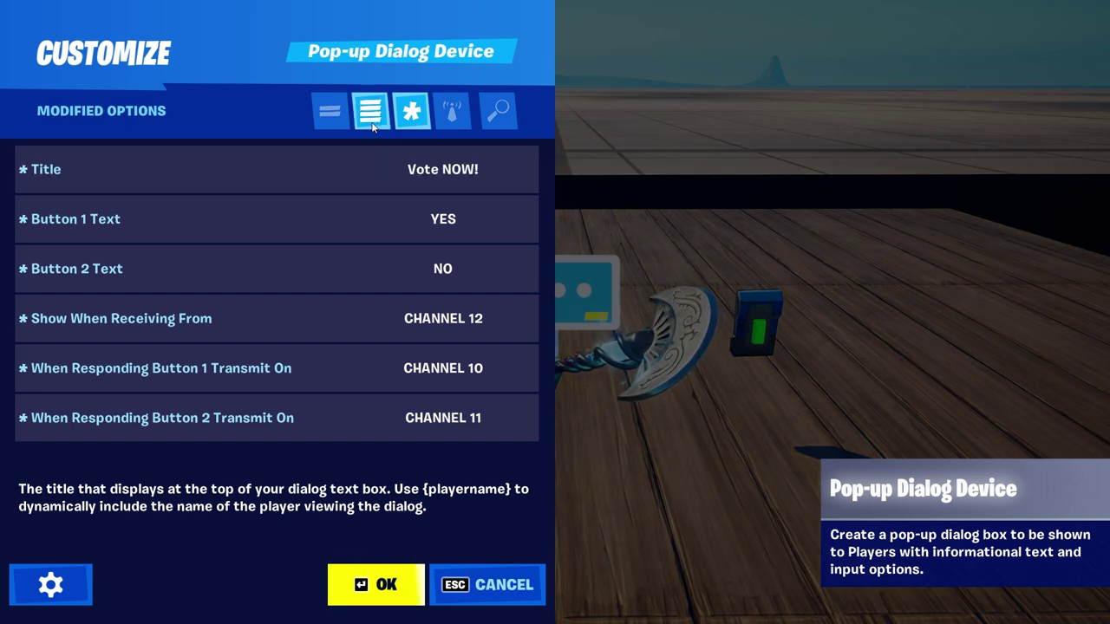
{"action": "left_click", "coordinate": [383, 217]}
{"action": "left_click", "coordinate": [383, 141]}
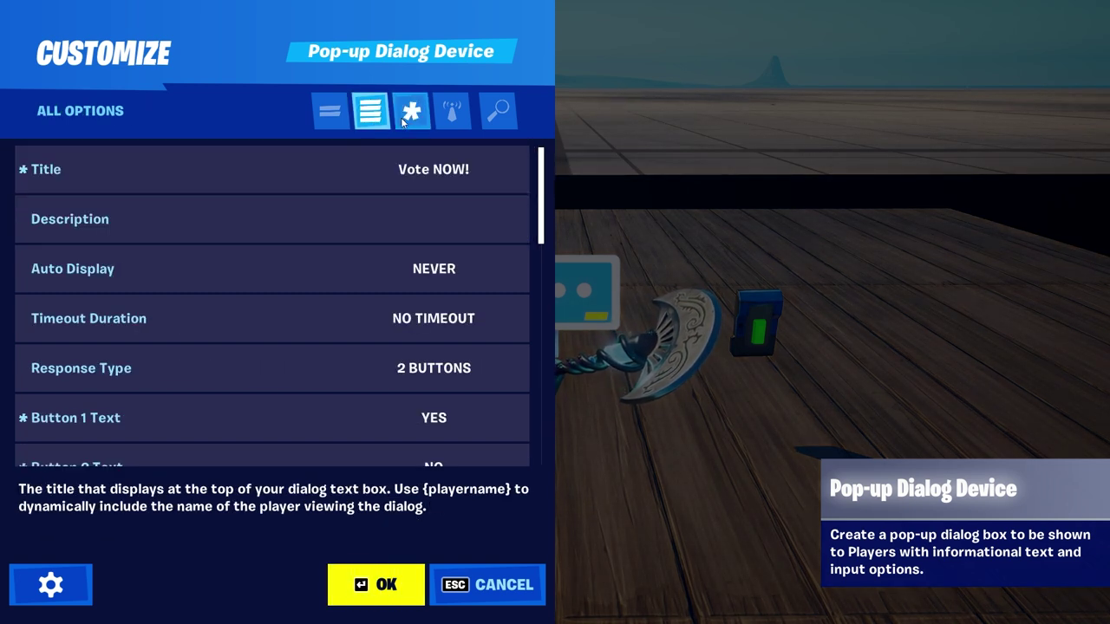
{"action": "left_click", "coordinate": [404, 118]}
{"action": "left_click", "coordinate": [355, 227]}
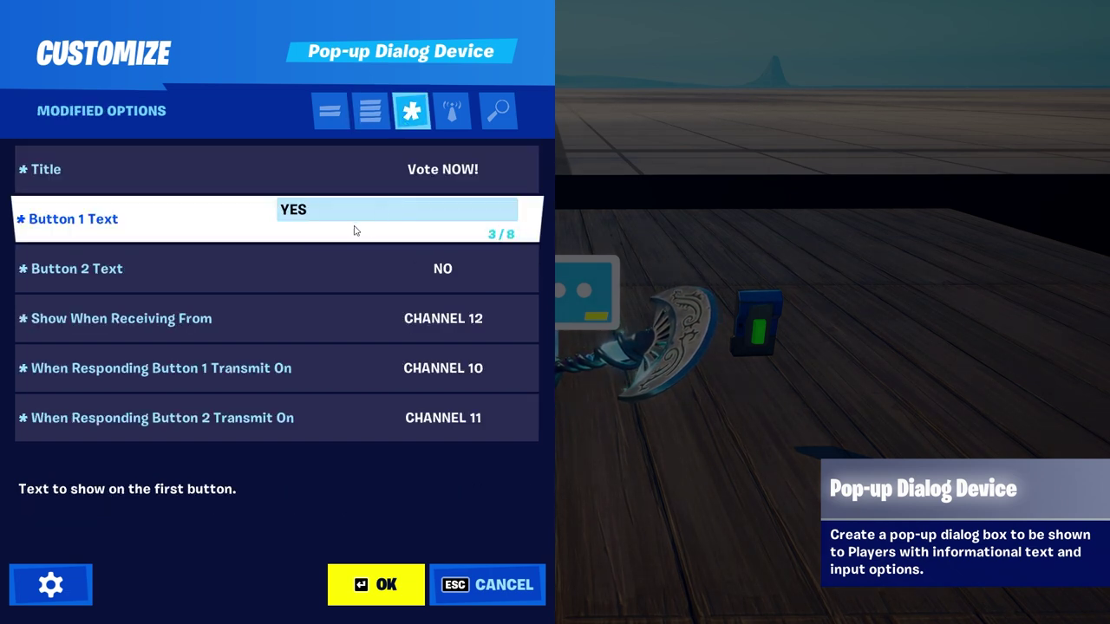
{"action": "left_click", "coordinate": [392, 278]}
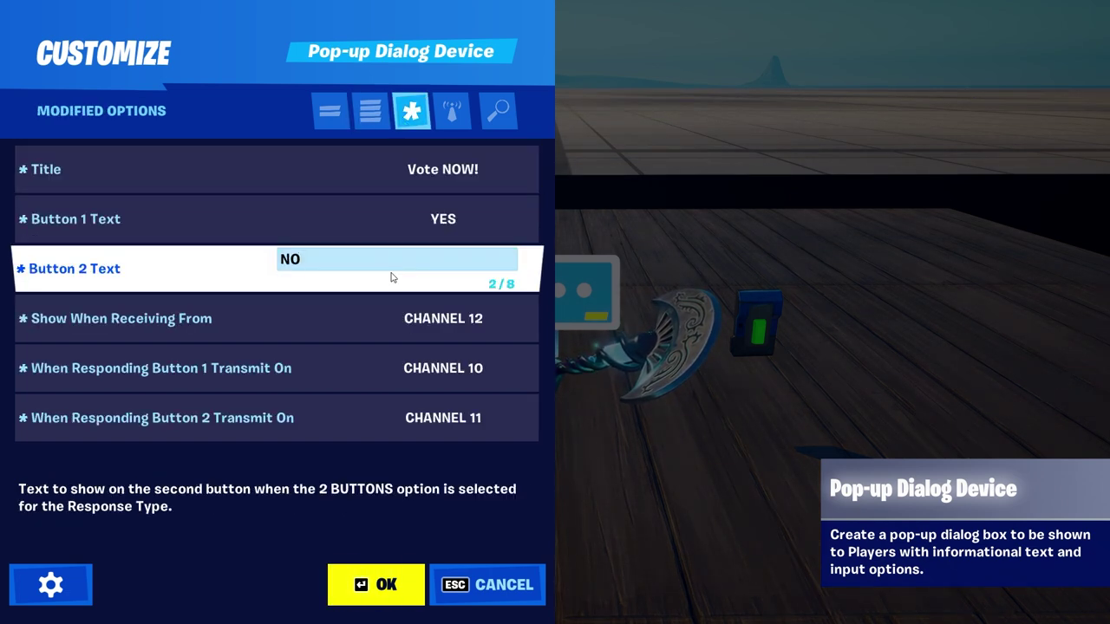
{"action": "left_click", "coordinate": [396, 311]}
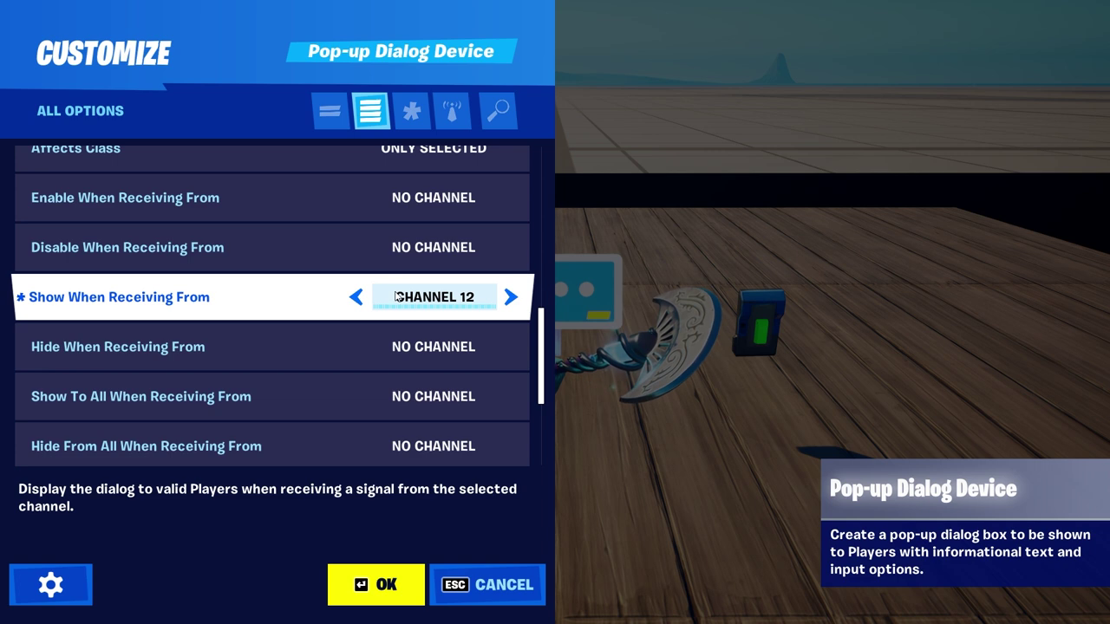
Set the Pop-up Dialog Device's Auto Display to Game Start and save its settings.
{"action": "scroll", "coordinate": [419, 300], "scroll_direction": "down", "scroll_amount": 2}
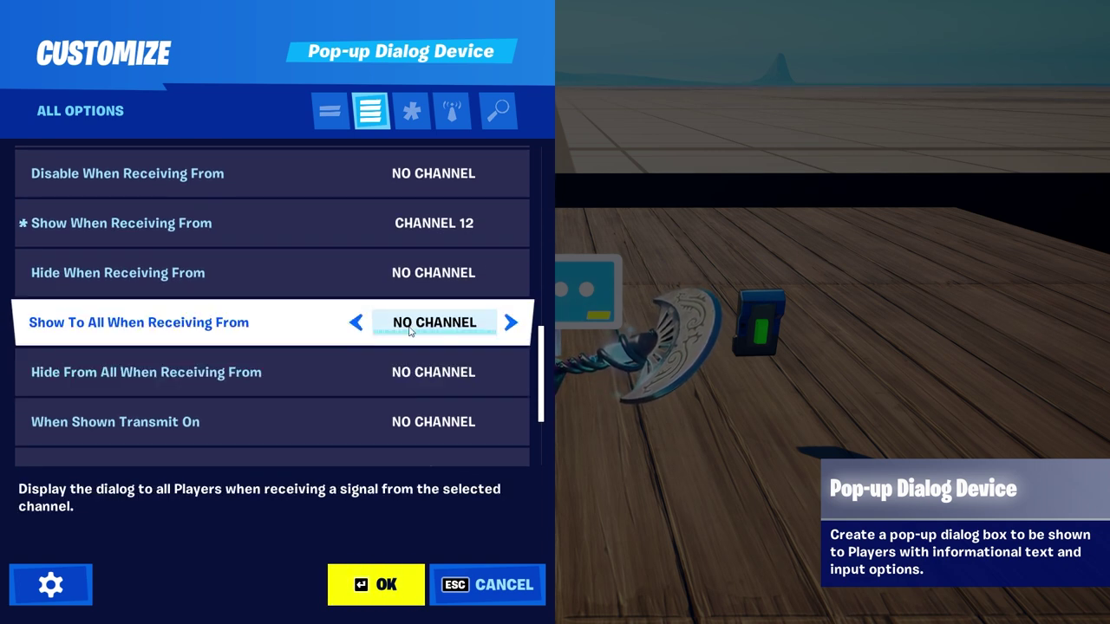
{"action": "scroll", "coordinate": [405, 326], "scroll_direction": "up", "scroll_amount": 15}
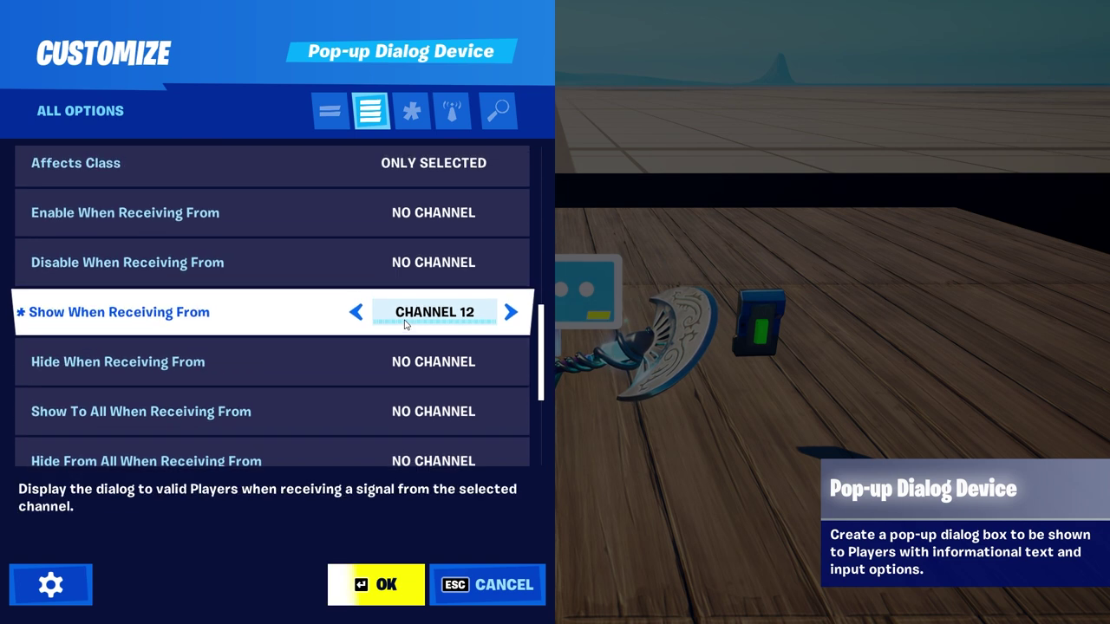
{"action": "scroll", "coordinate": [386, 306], "scroll_direction": "up", "scroll_amount": 2}
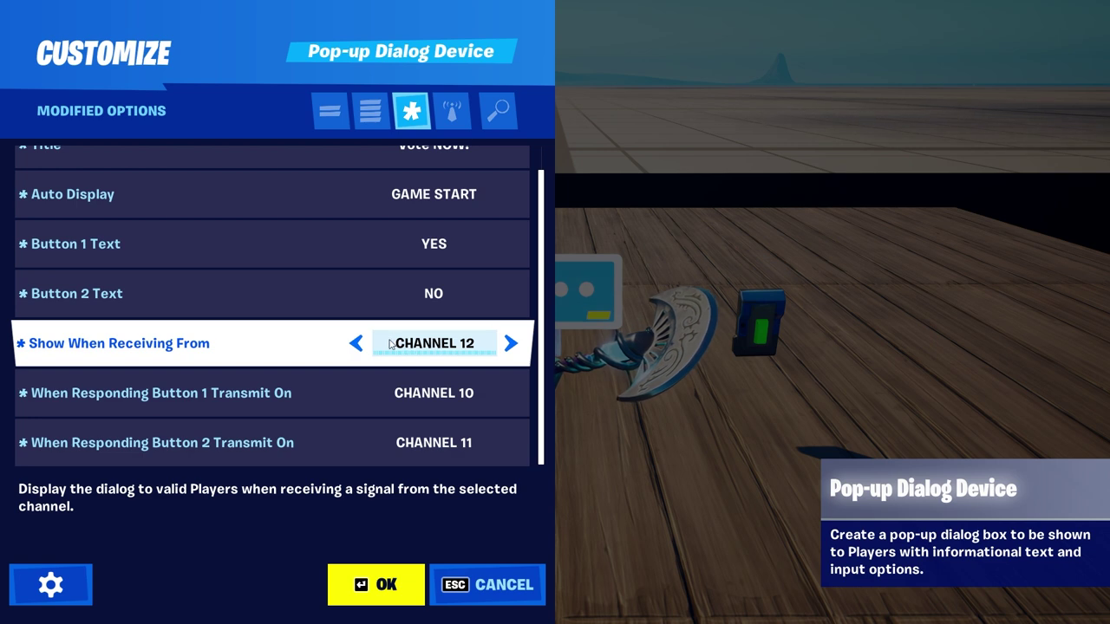
{"action": "left_click", "coordinate": [376, 584]}
Check the button's When Interacted With transmit channel and the pop-up's transmit channels for both responses.
{"action": "key", "text": "e"}
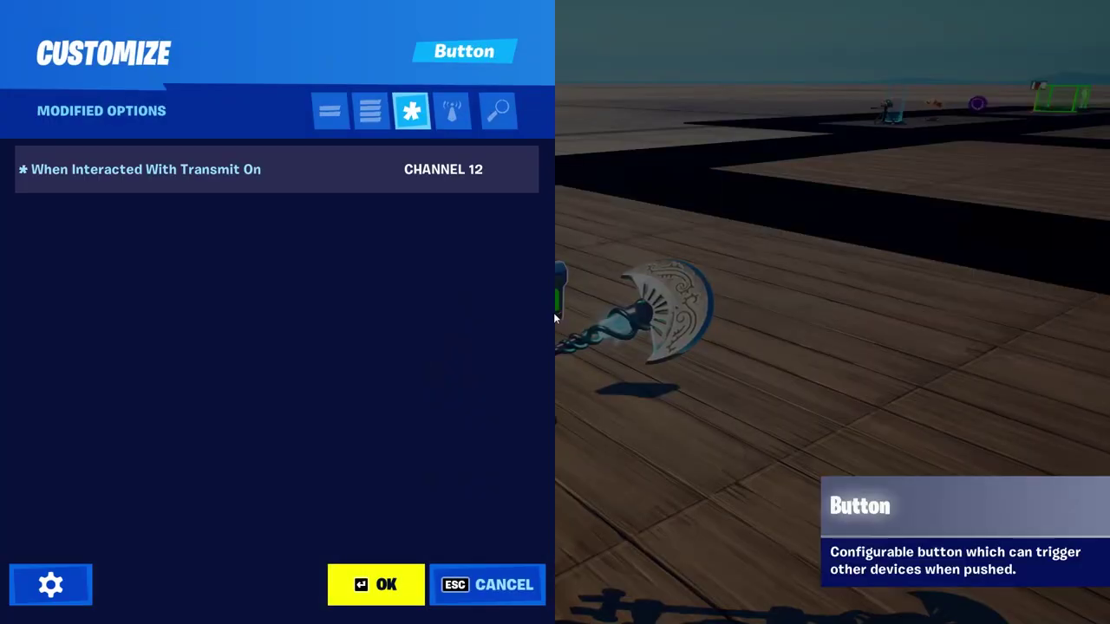
{"action": "left_click", "coordinate": [381, 584]}
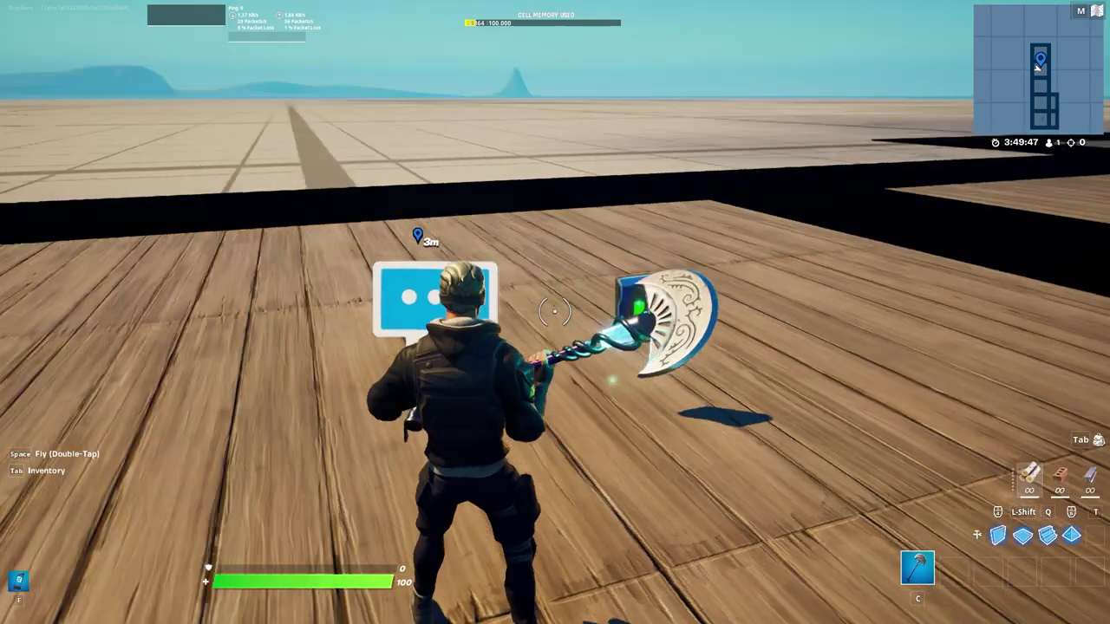
{"action": "key", "text": "e"}
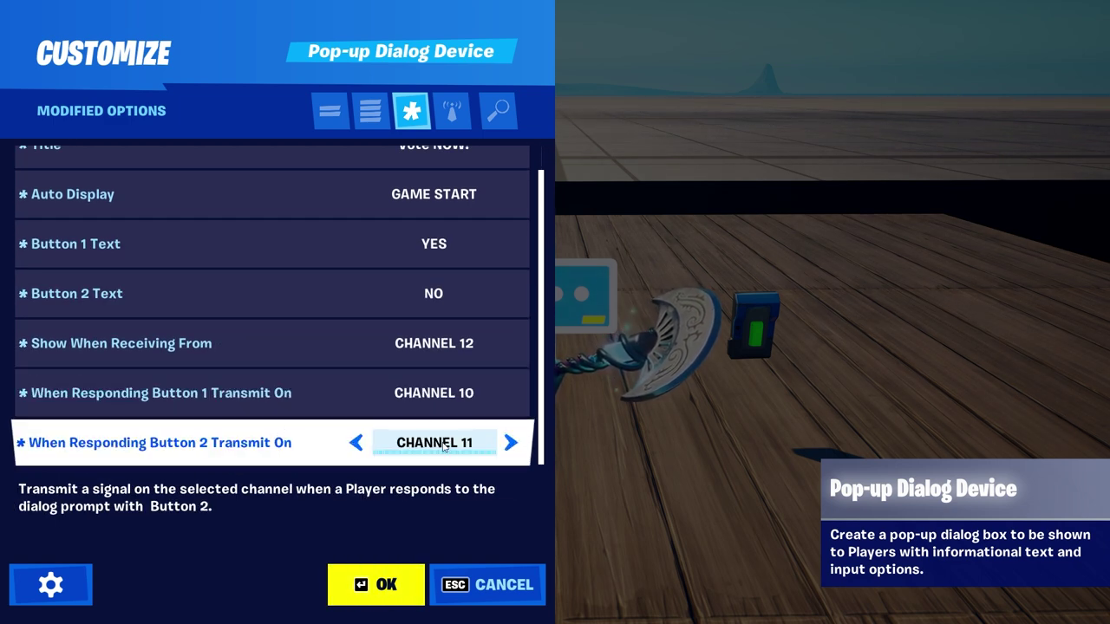
{"action": "left_click", "coordinate": [382, 586]}
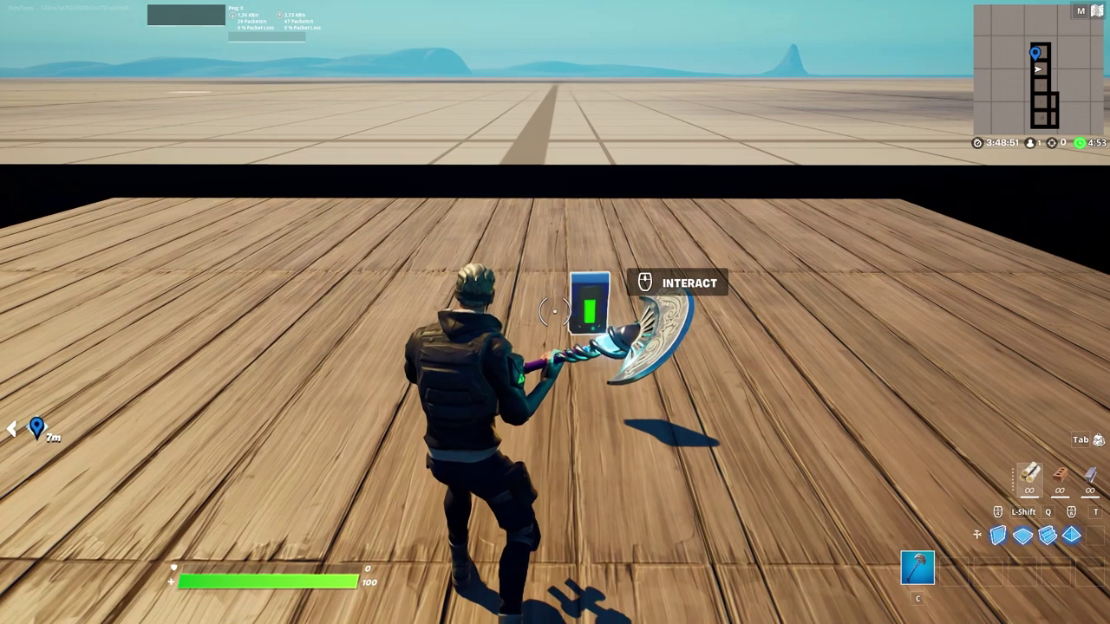
Trigger the voting pop-up with the button in the running game, leaving the vote unanswered.
{"action": "middle_click", "coordinate": [555, 312]}
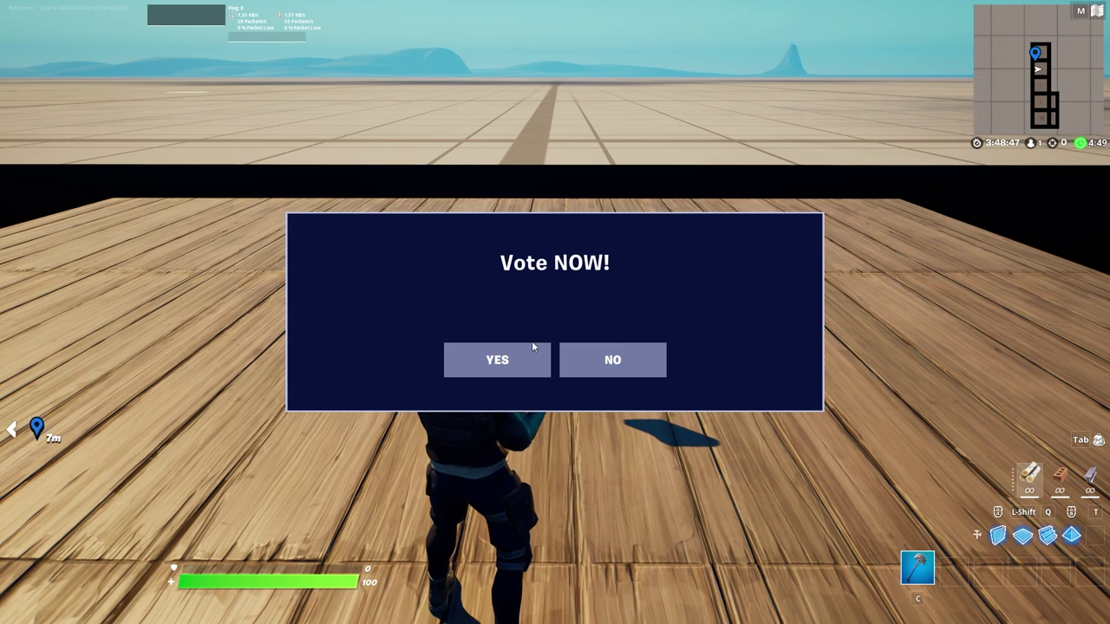
{"action": "key", "text": "Escape"}
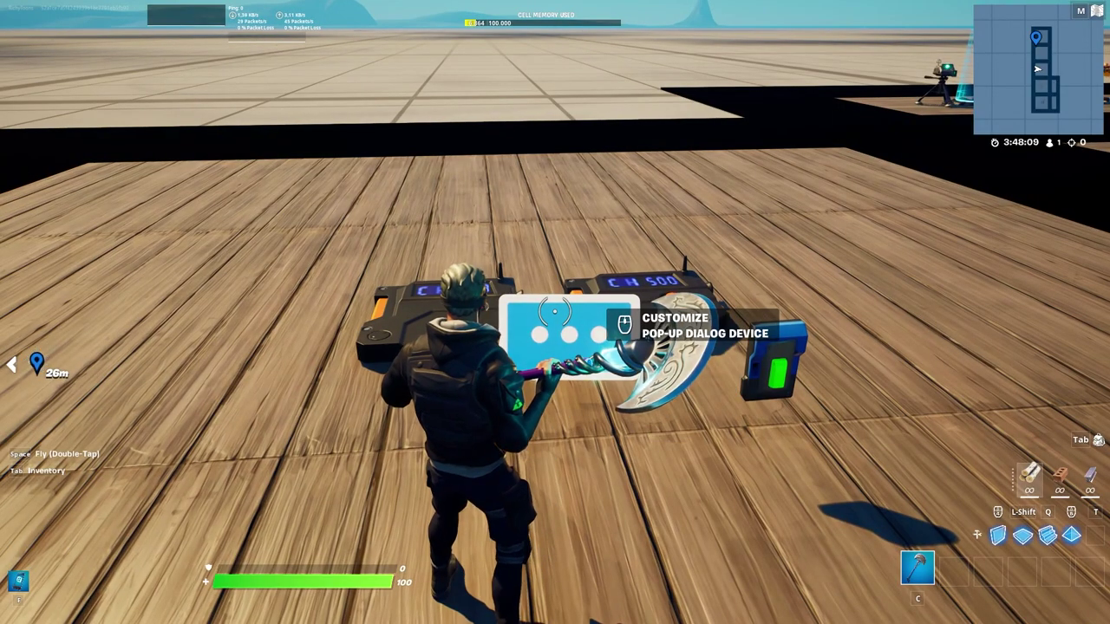
Place a Trigger from the creative device inventory near the Yes trigger and remove it again.
{"action": "key", "text": "a"}
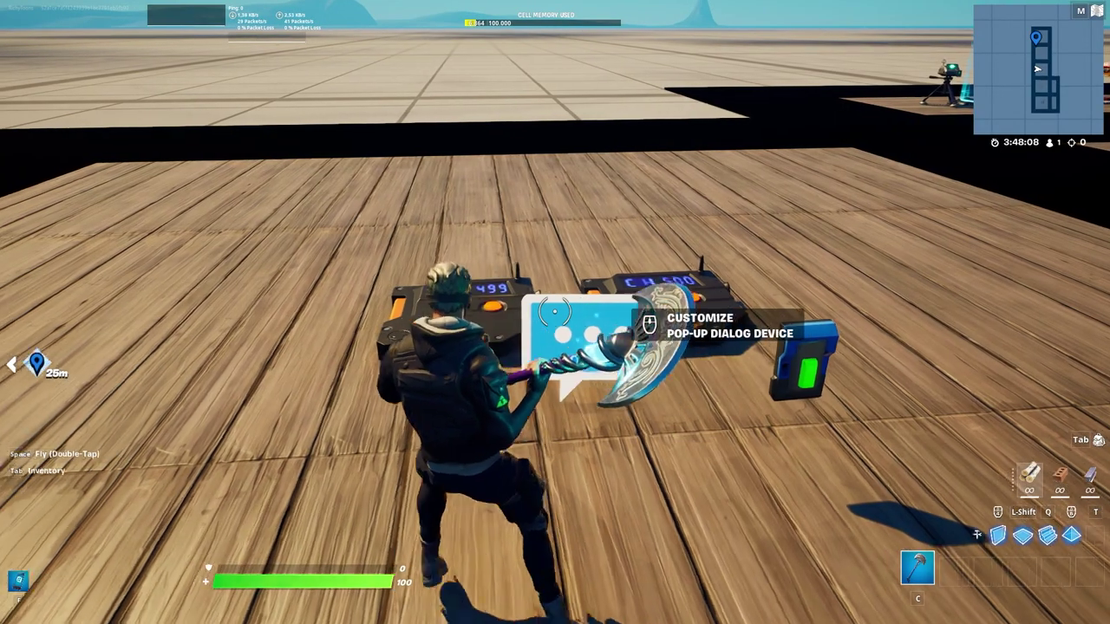
{"action": "key", "text": "w"}
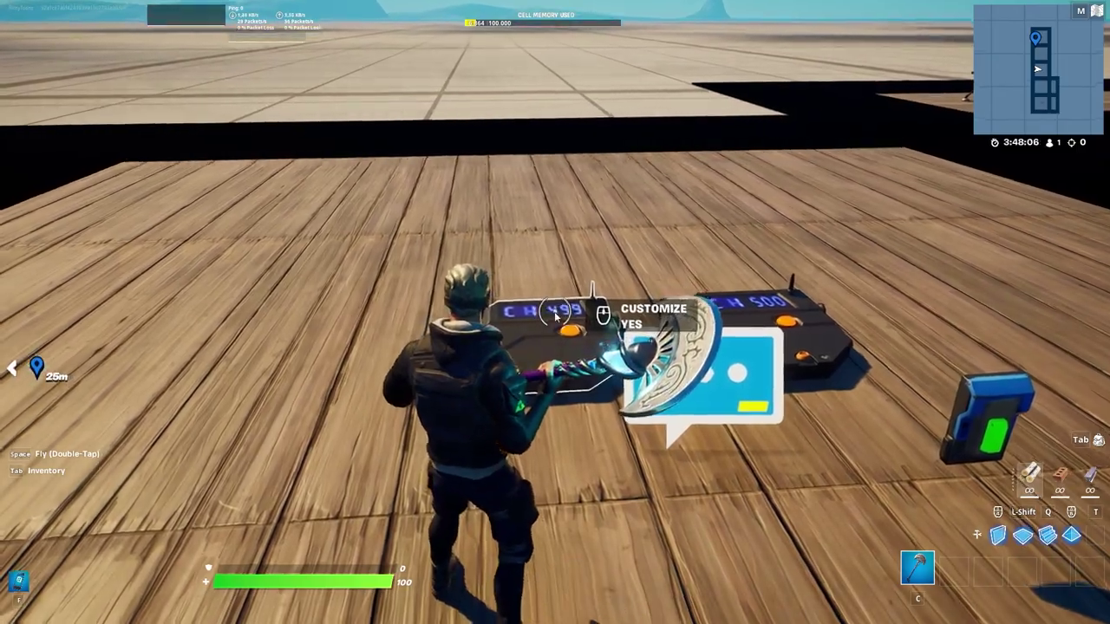
{"action": "key", "text": "Tab"}
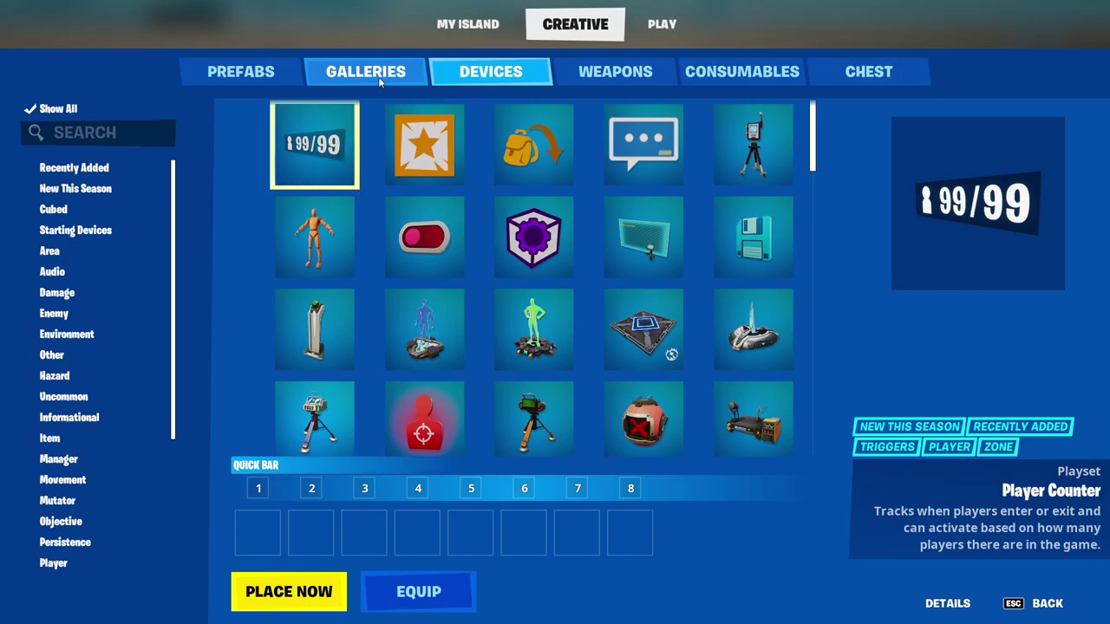
{"action": "scroll", "coordinate": [520, 161], "scroll_direction": "down", "scroll_amount": 2}
{"action": "scroll", "coordinate": [520, 156], "scroll_direction": "down", "scroll_amount": 2}
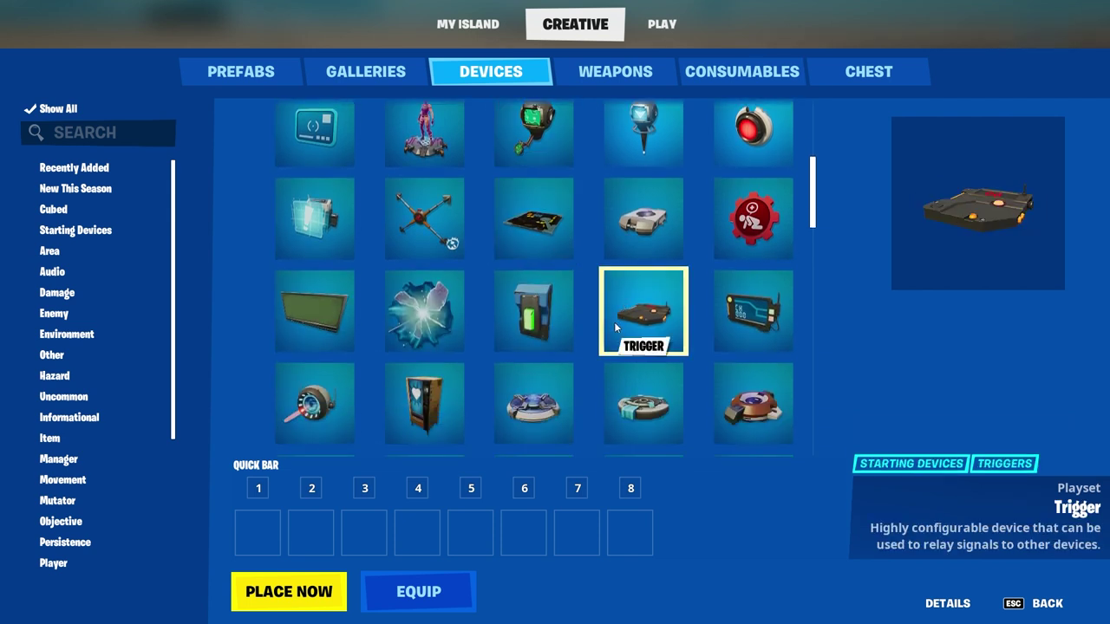
{"action": "left_click", "coordinate": [288, 592]}
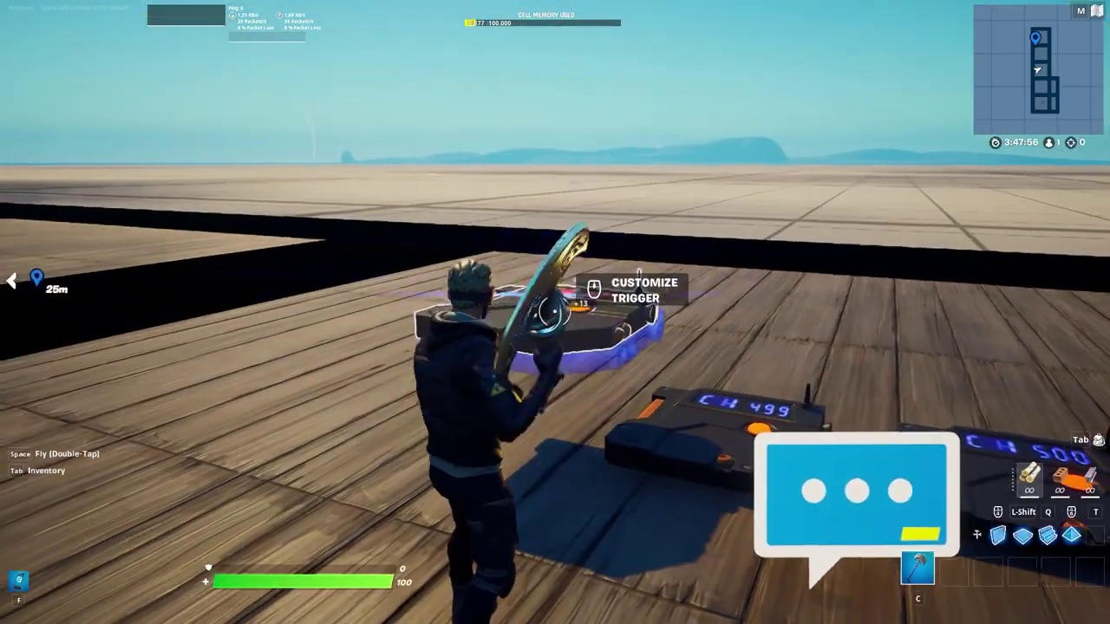
{"action": "key", "text": "f"}
{"action": "key", "text": "x"}
{"action": "key", "text": "c"}
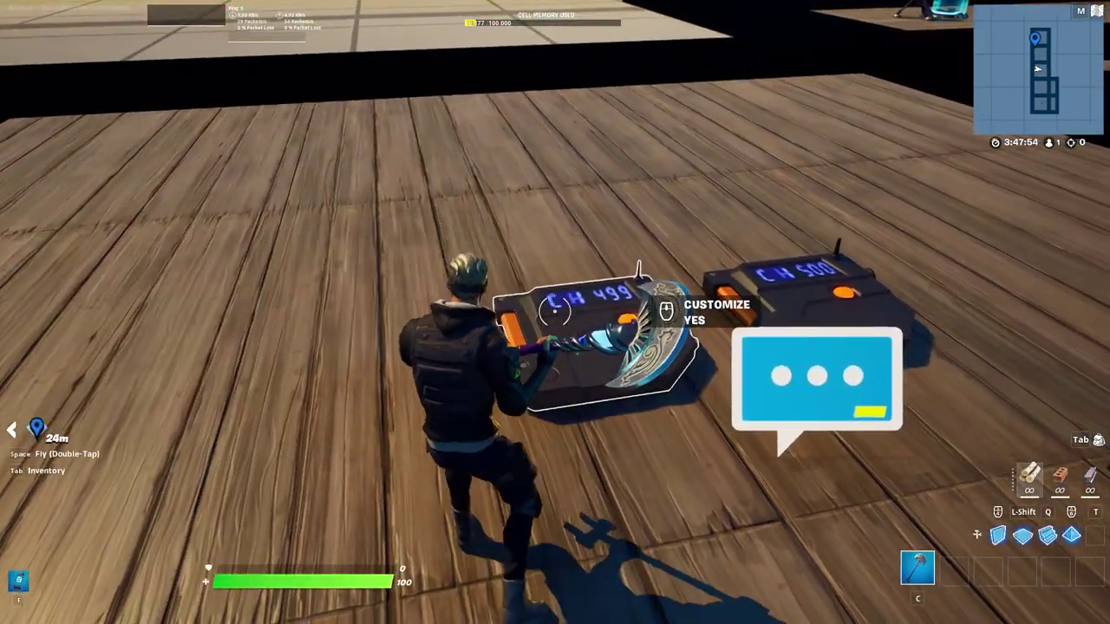
Examine the Yes trigger's Transmit Every X Triggers count and its Trigger when Receiving From channel.
{"action": "middle_click", "coordinate": [555, 312]}
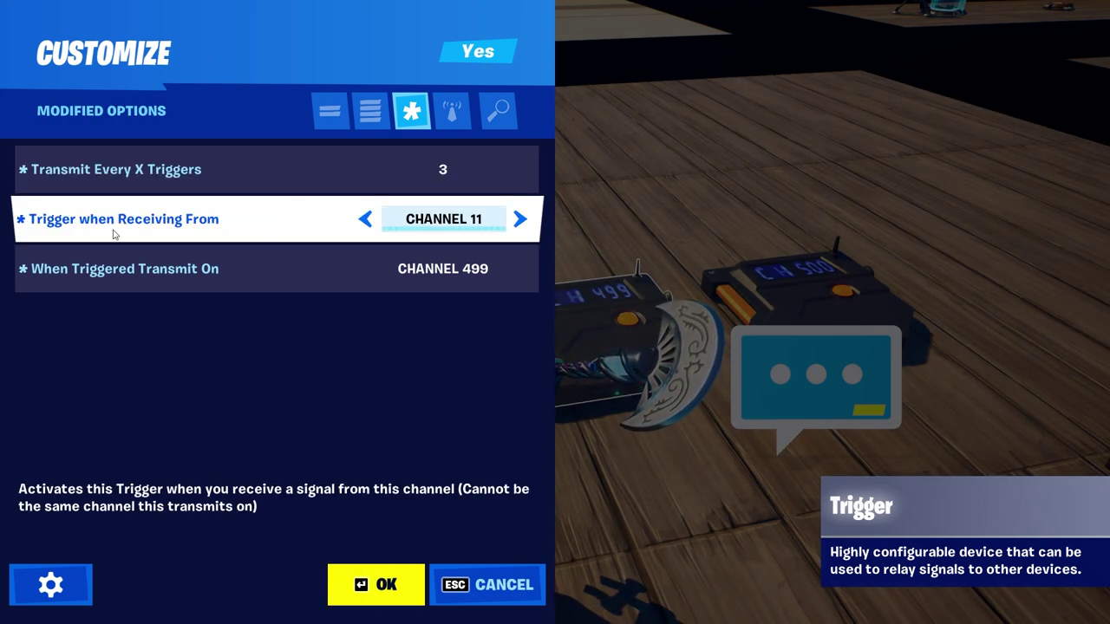
{"action": "key", "text": "Escape"}
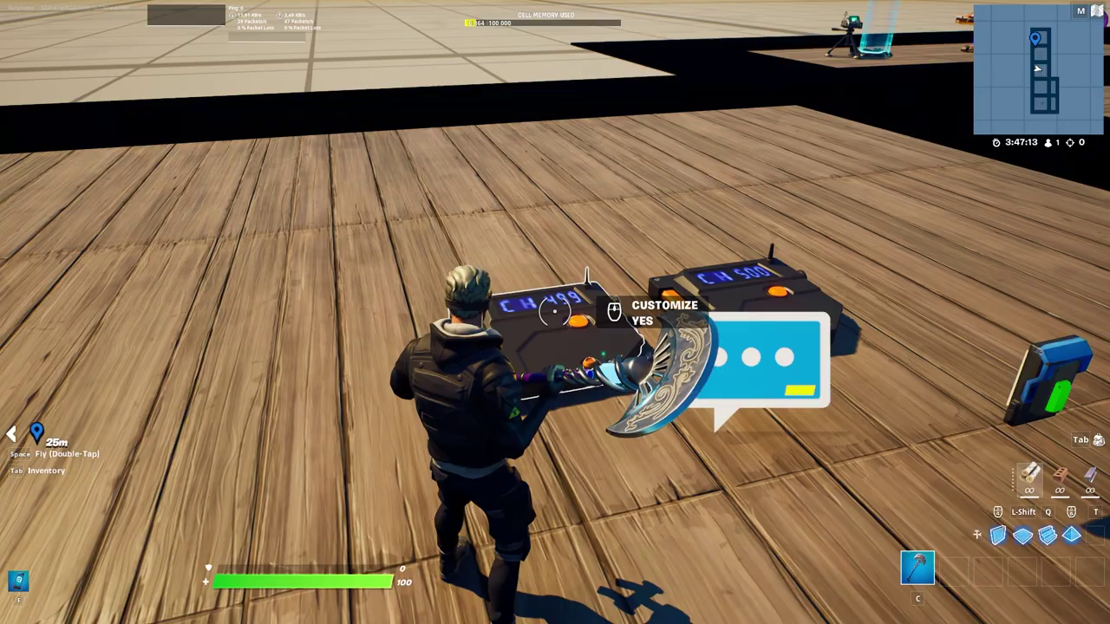
{"action": "middle_click", "coordinate": [555, 312]}
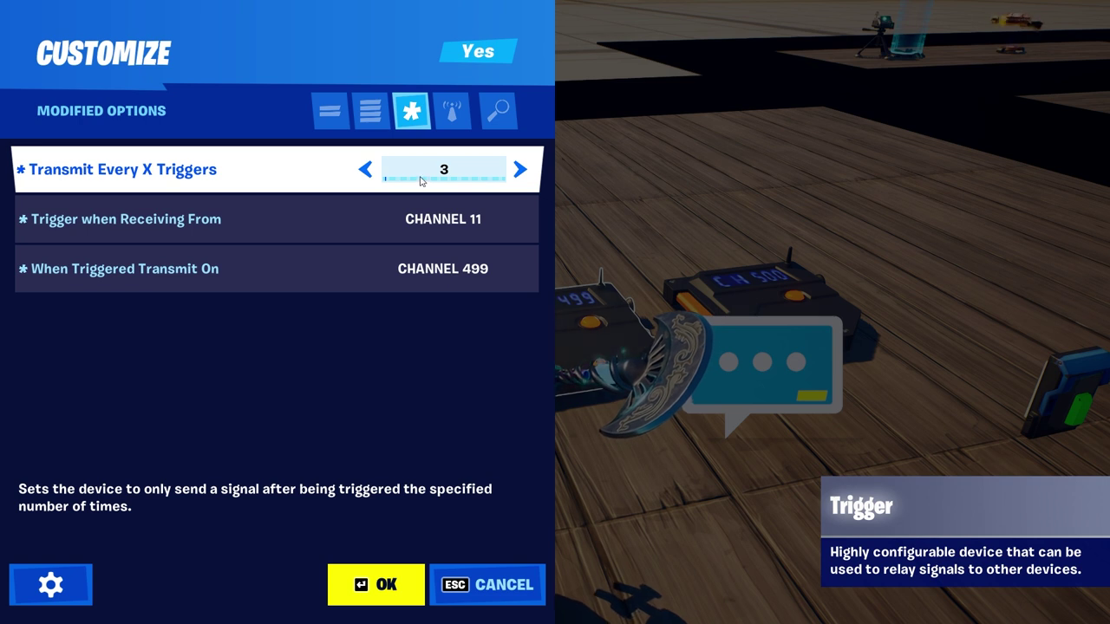
{"action": "left_click", "coordinate": [382, 584]}
{"action": "key", "text": "w"}
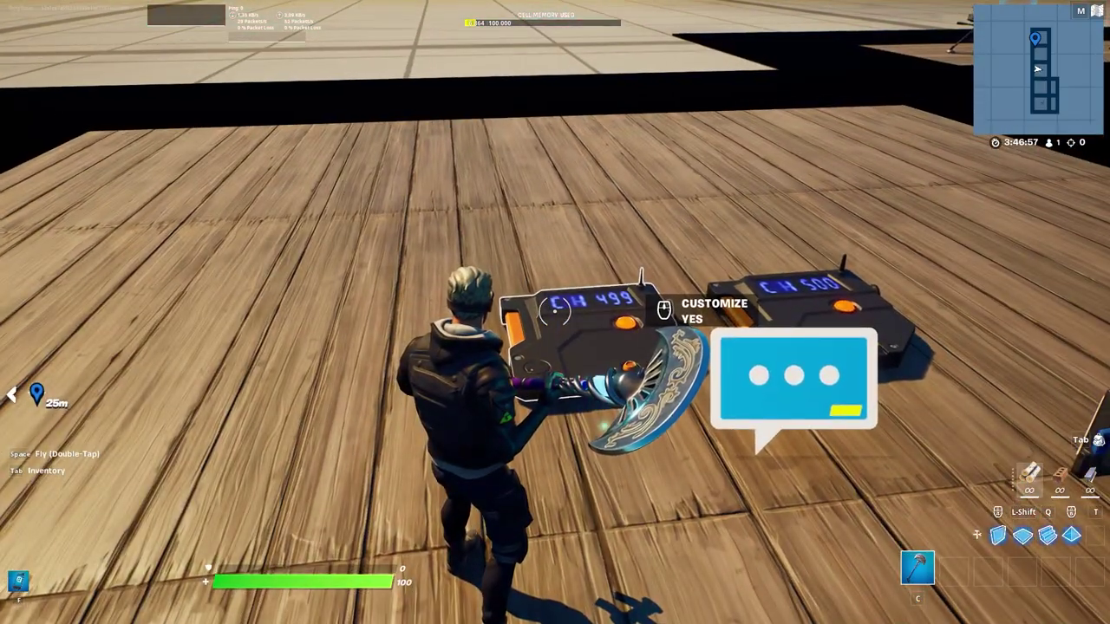
{"action": "middle_click", "coordinate": [555, 312]}
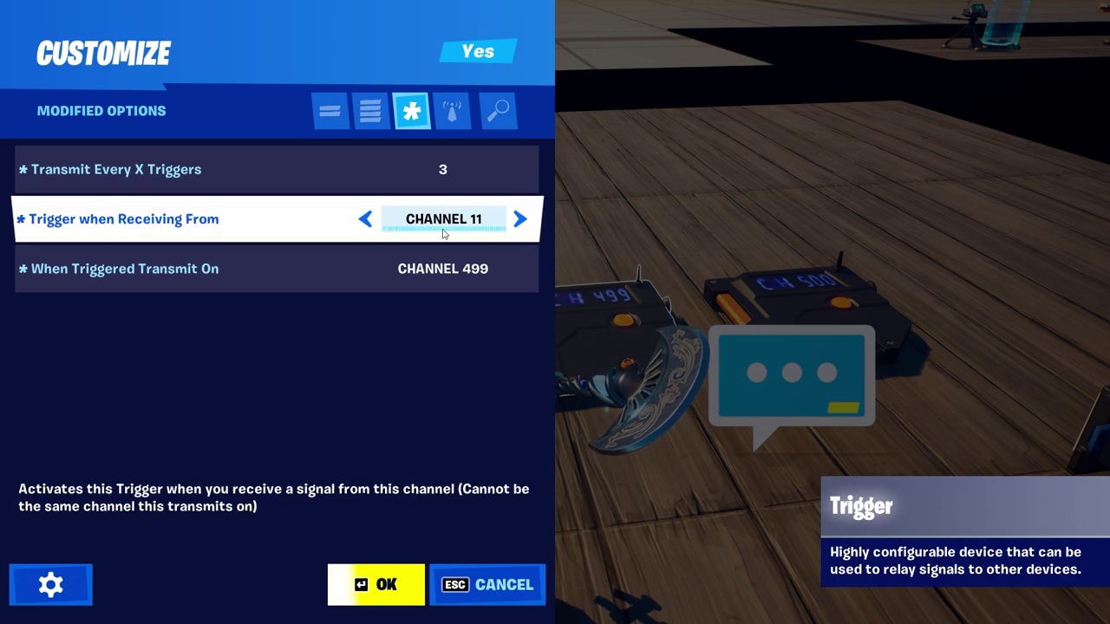
{"action": "left_click", "coordinate": [380, 584]}
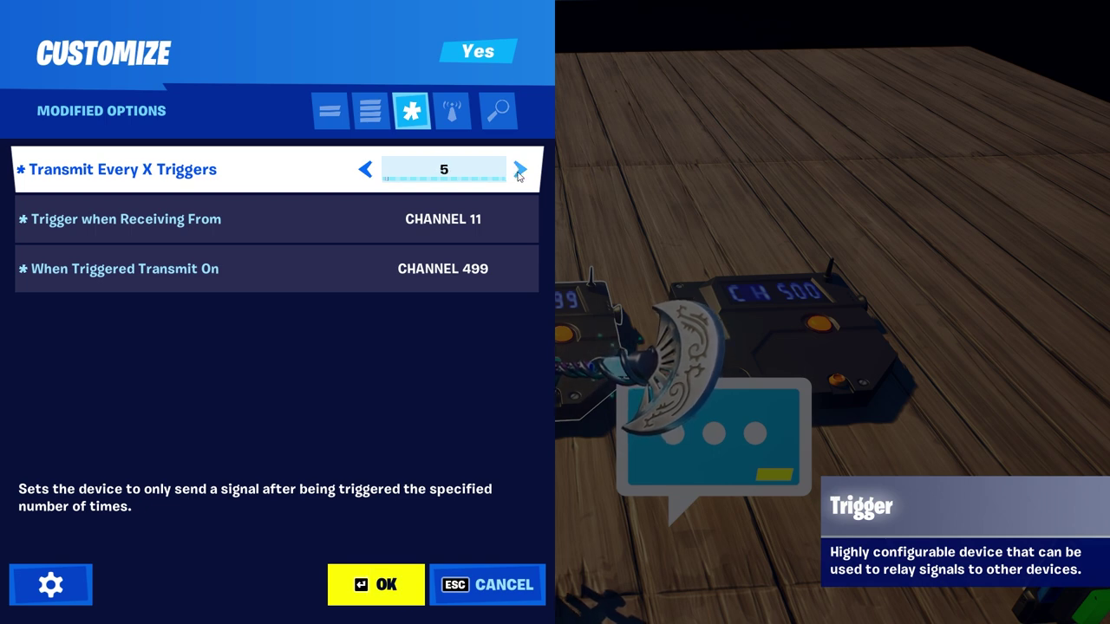
Compare the Yes trigger's receiving and transmitting channels with the pop-up's Button 2 response channel.
{"action": "left_click", "coordinate": [472, 182]}
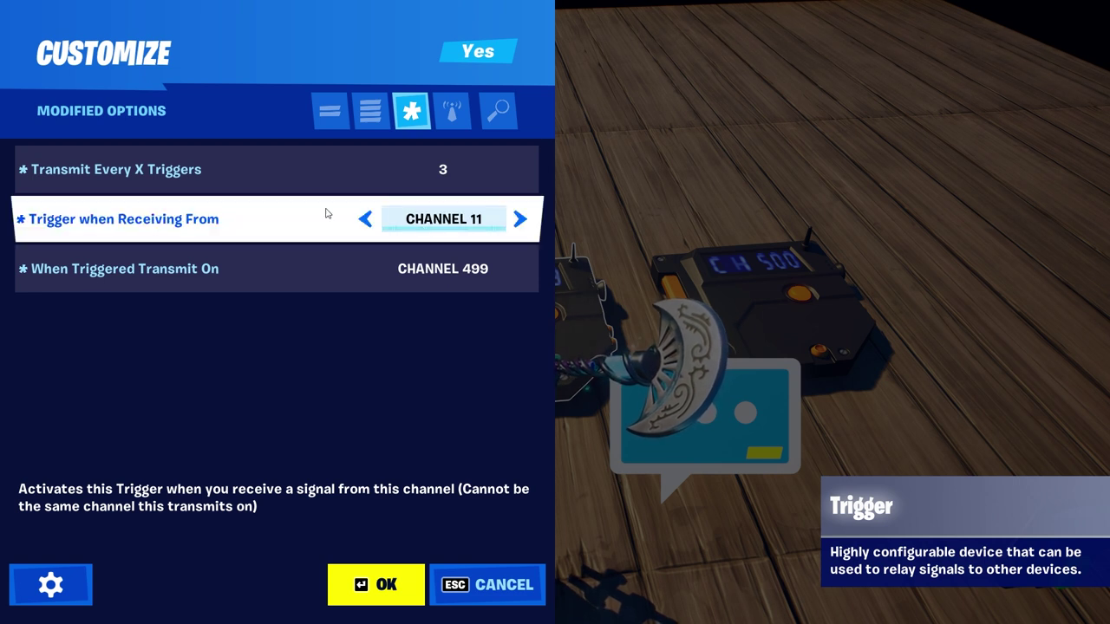
{"action": "key", "text": "Escape"}
{"action": "scroll", "coordinate": [555, 312], "scroll_direction": "down", "scroll_amount": 1}
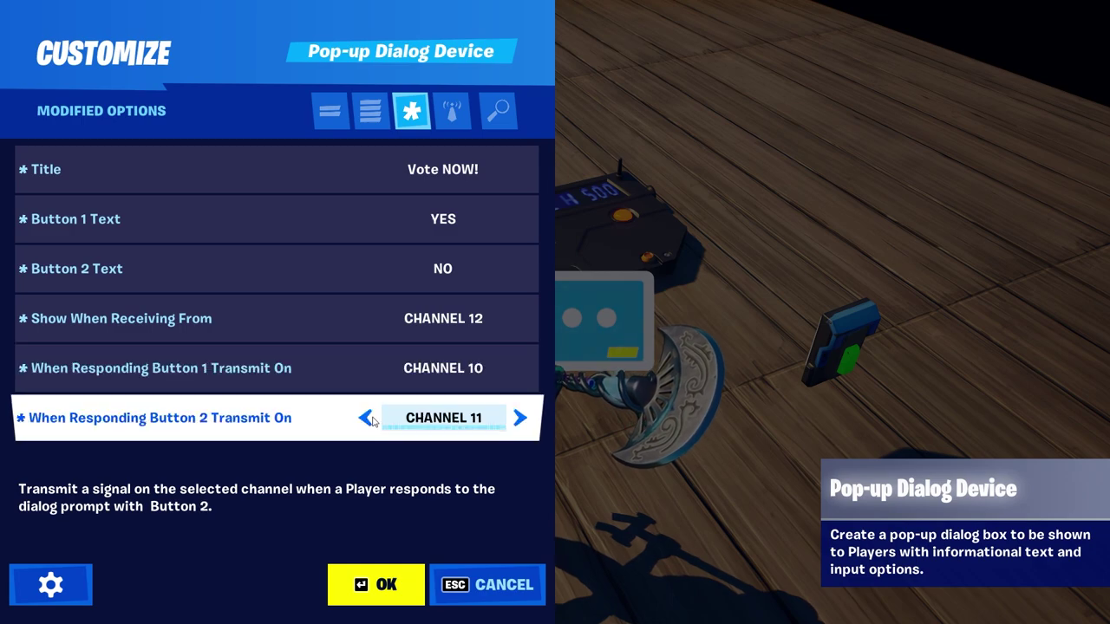
{"action": "key", "text": "Escape"}
{"action": "key", "text": "e"}
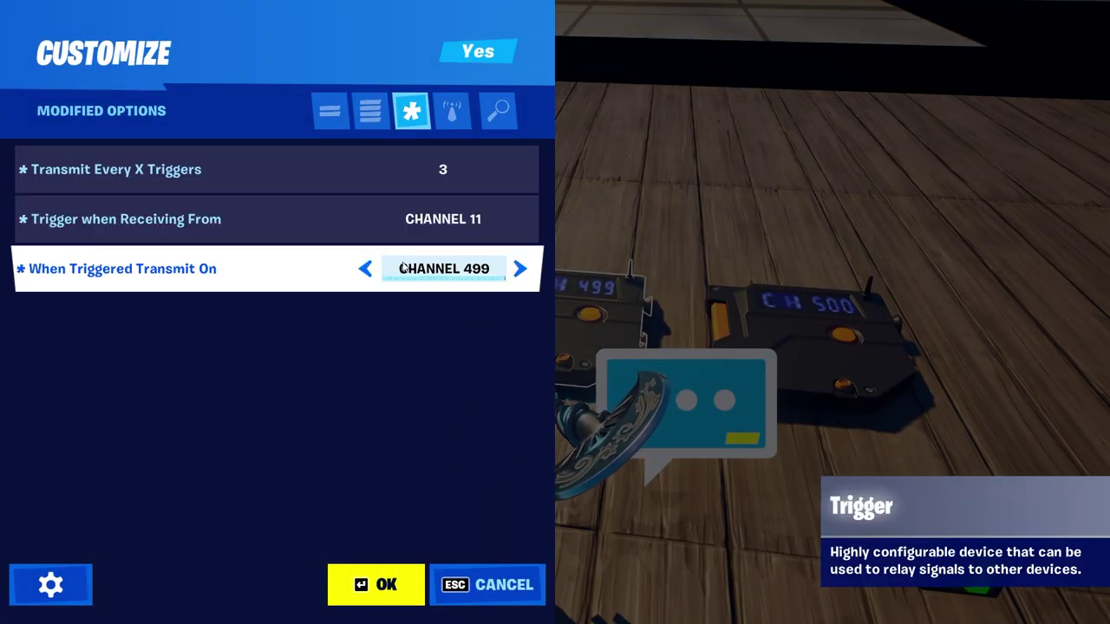
{"action": "left_click", "coordinate": [374, 584]}
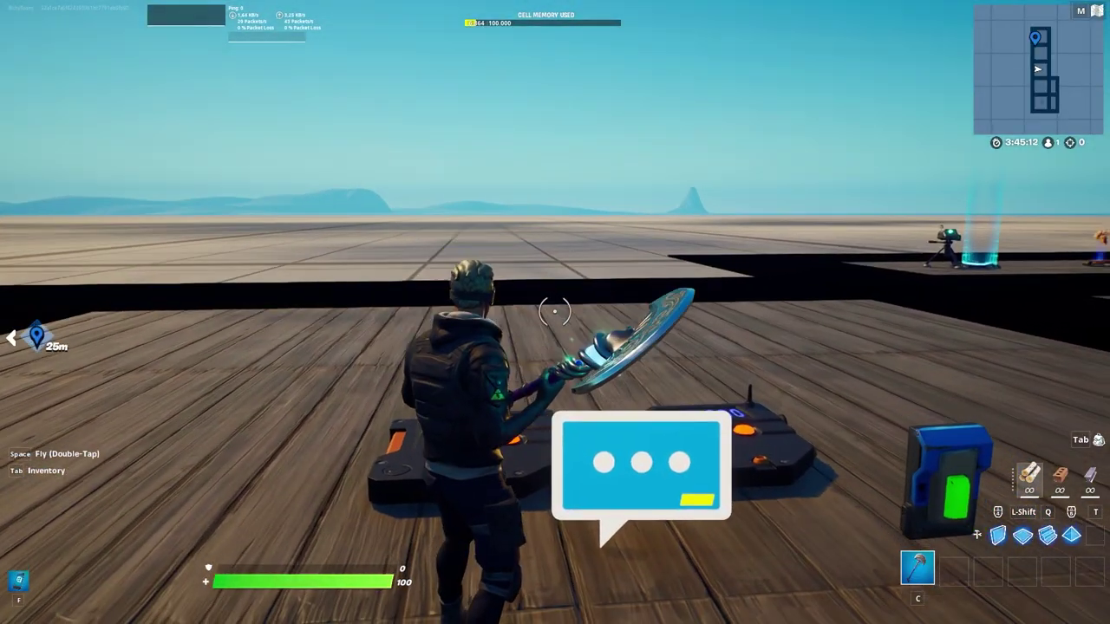
Examine the Item Granter's Grant Item When Receiving From option on the neighbouring platform.
{"action": "mouse_move", "coordinate": [555, 310]}
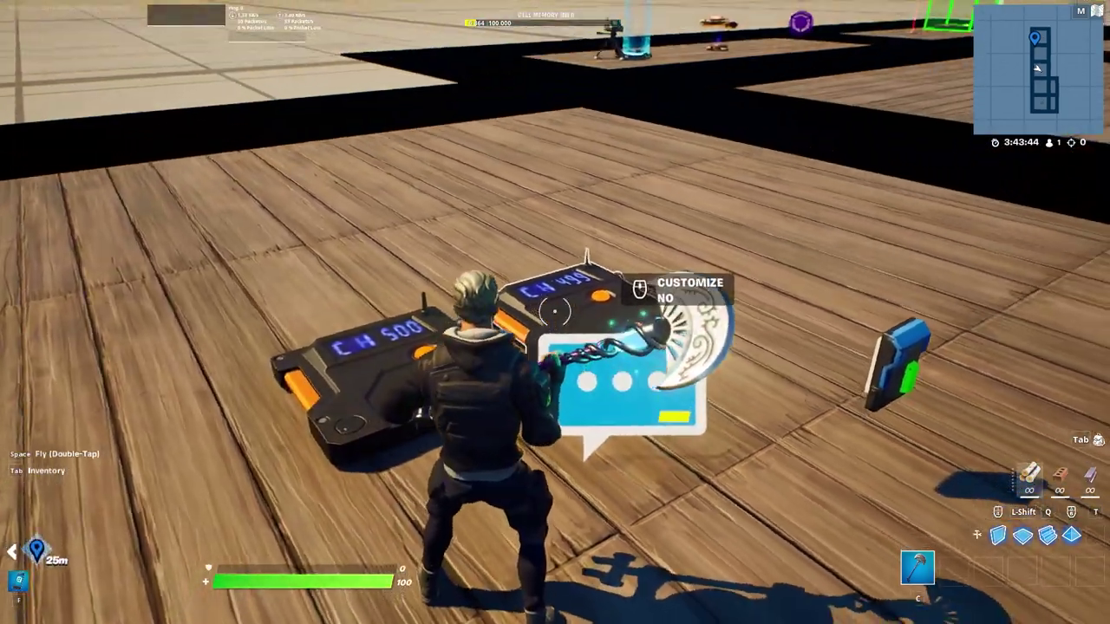
{"action": "mouse_move", "coordinate": [555, 310]}
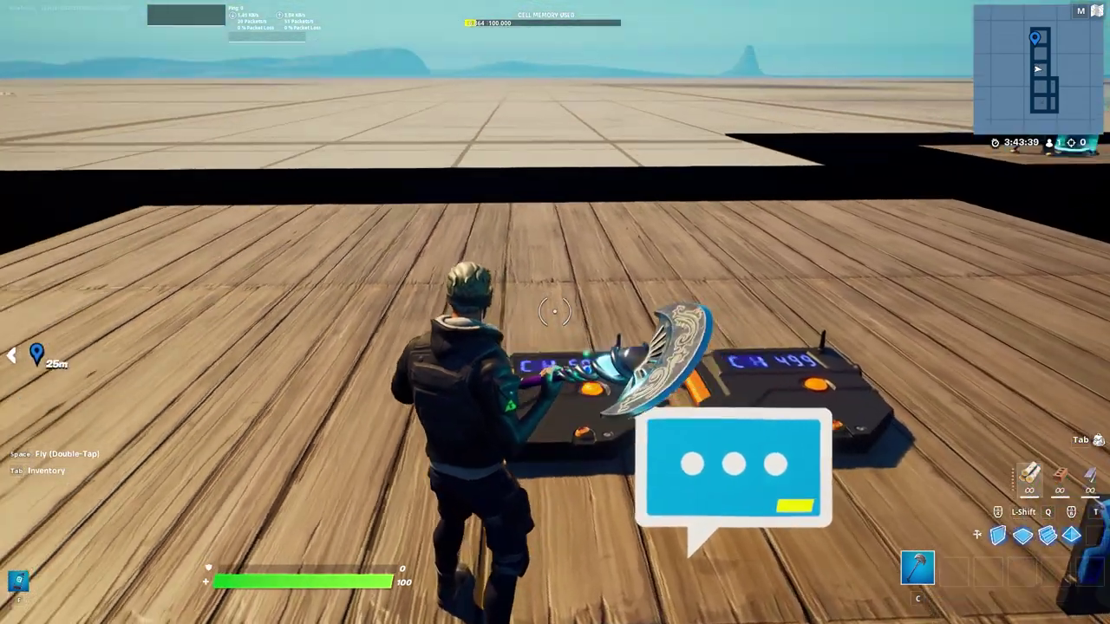
{"action": "key", "text": "d"}
{"action": "key", "text": "s"}
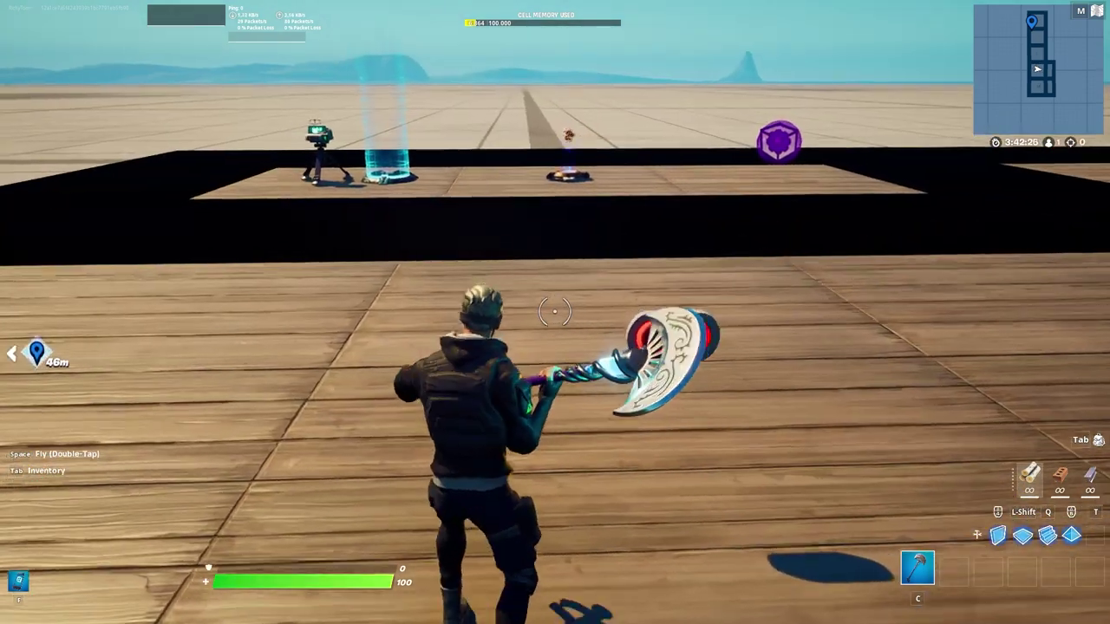
{"action": "key", "text": "w"}
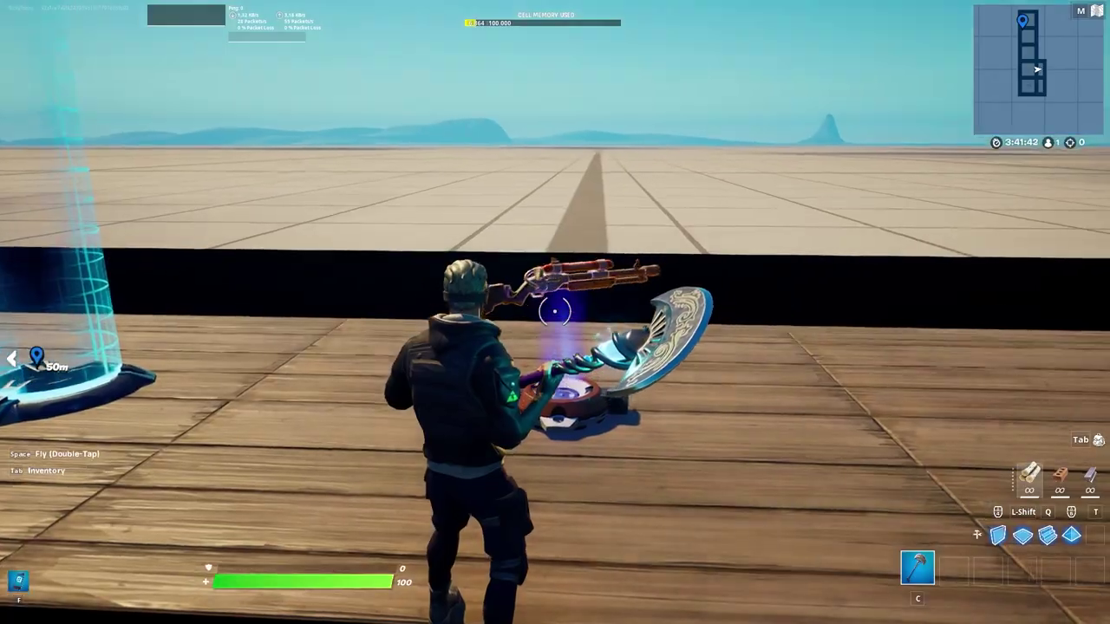
{"action": "middle_click", "coordinate": [555, 312]}
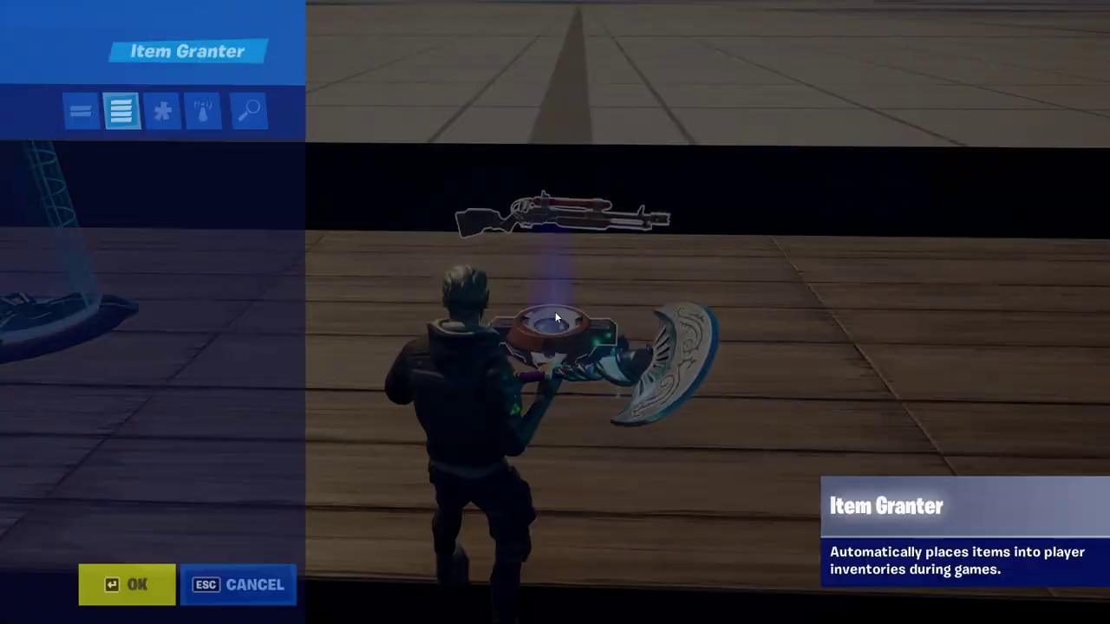
{"action": "scroll", "coordinate": [263, 346], "scroll_direction": "down", "scroll_amount": 9}
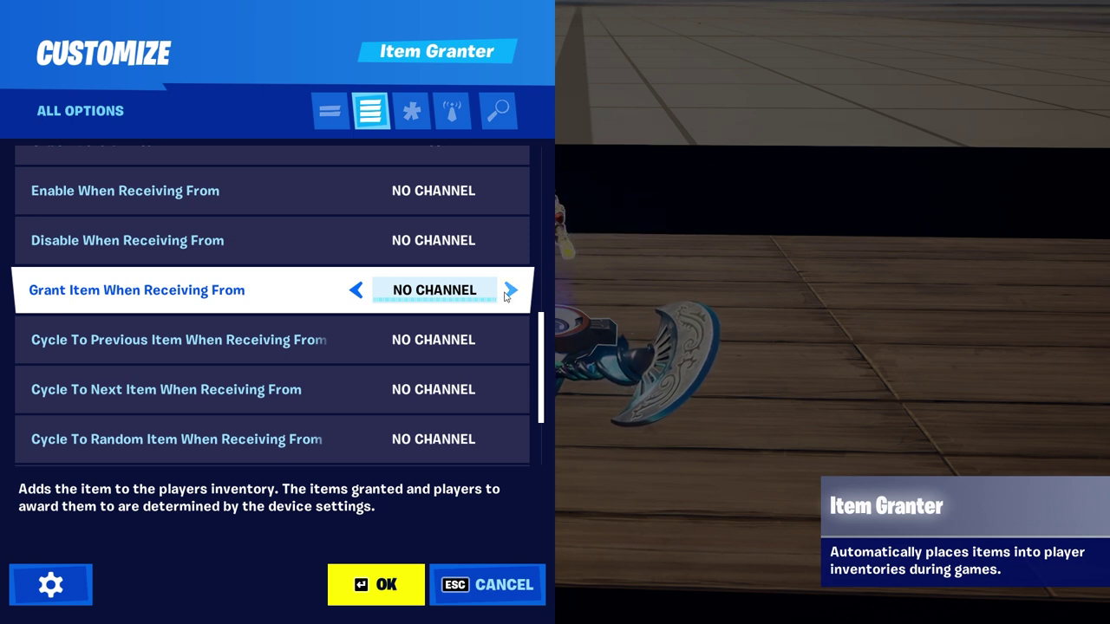
{"action": "key", "text": "Return"}
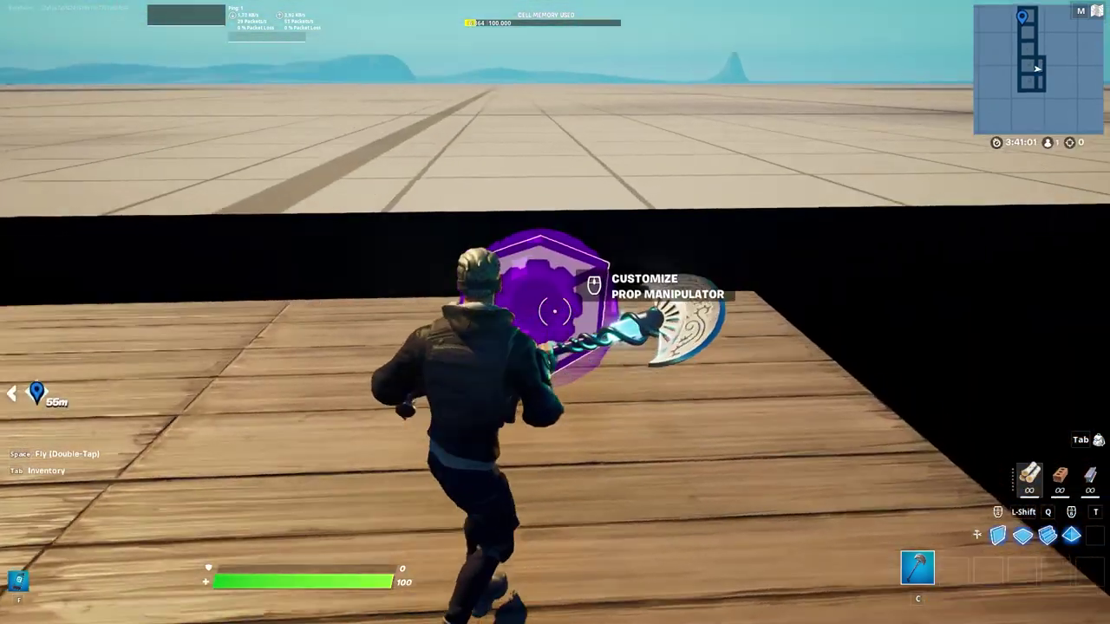
Examine the Prop Manipulator's options, including the channel for showing props.
{"action": "key", "text": "w"}
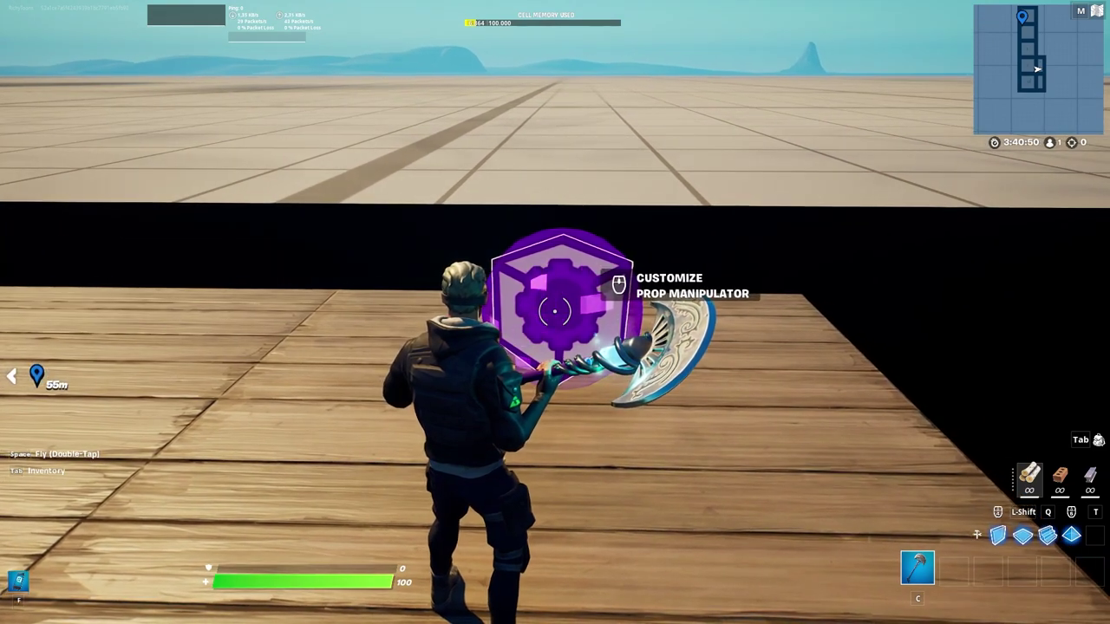
{"action": "middle_click", "coordinate": [555, 311]}
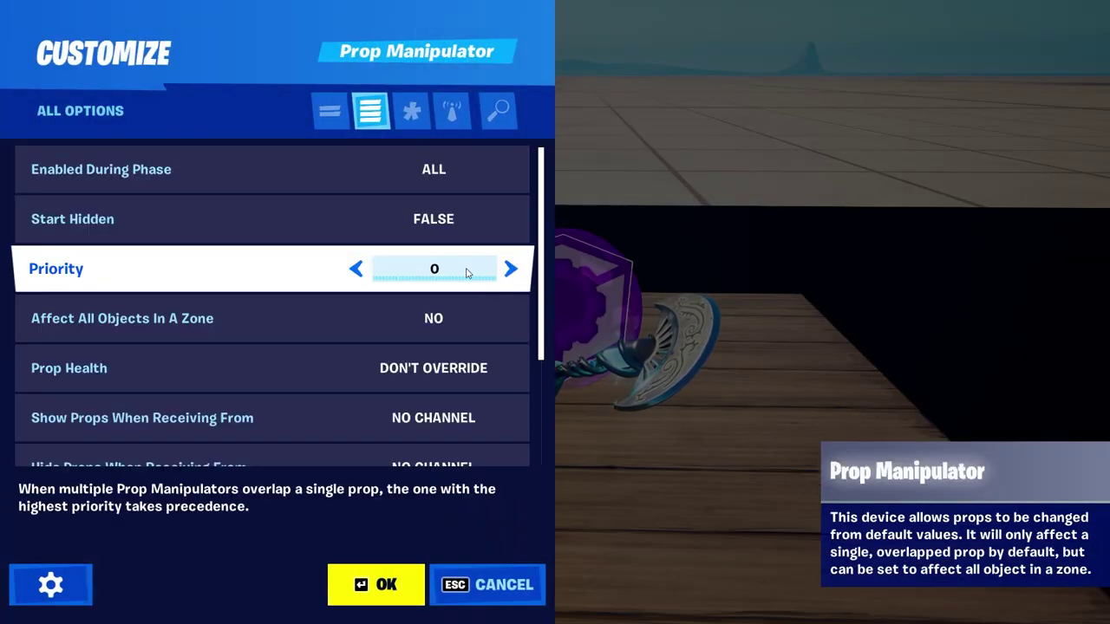
{"action": "key", "text": "Escape"}
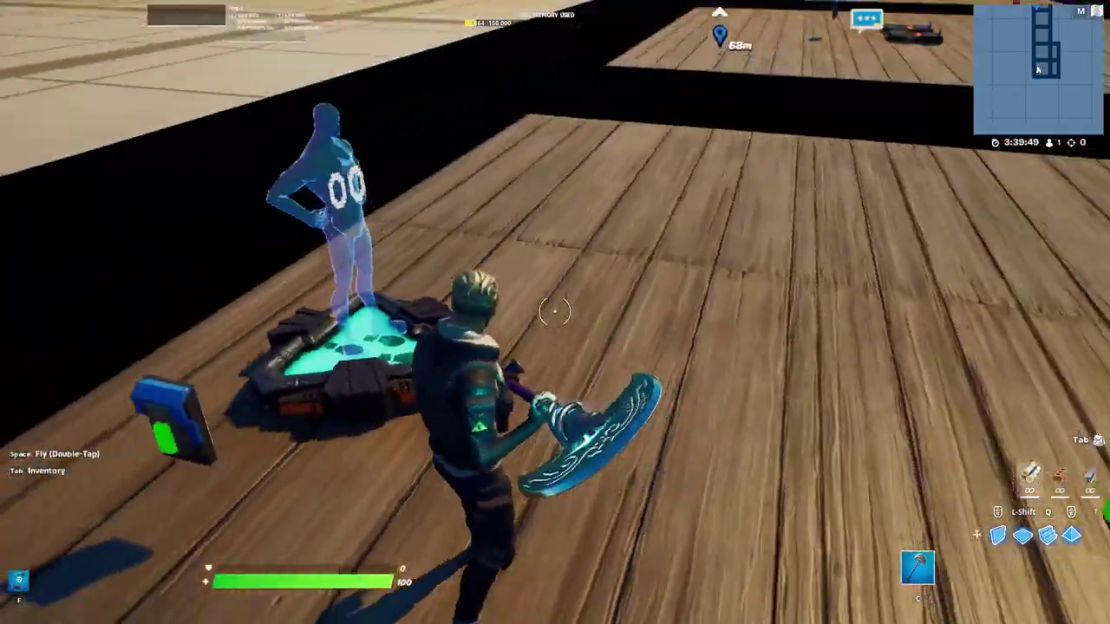
Go past the Player Counter and examine the Mutator Zone Device's transmit options for players entering, exiting and emoting.
{"action": "key", "text": "w"}
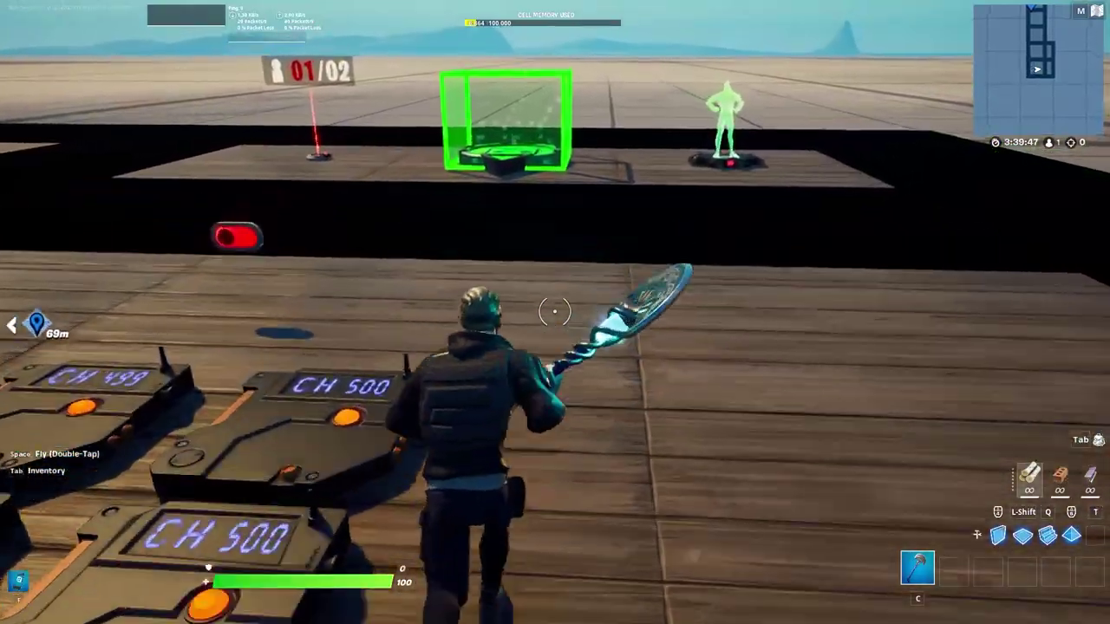
{"action": "key", "text": "w"}
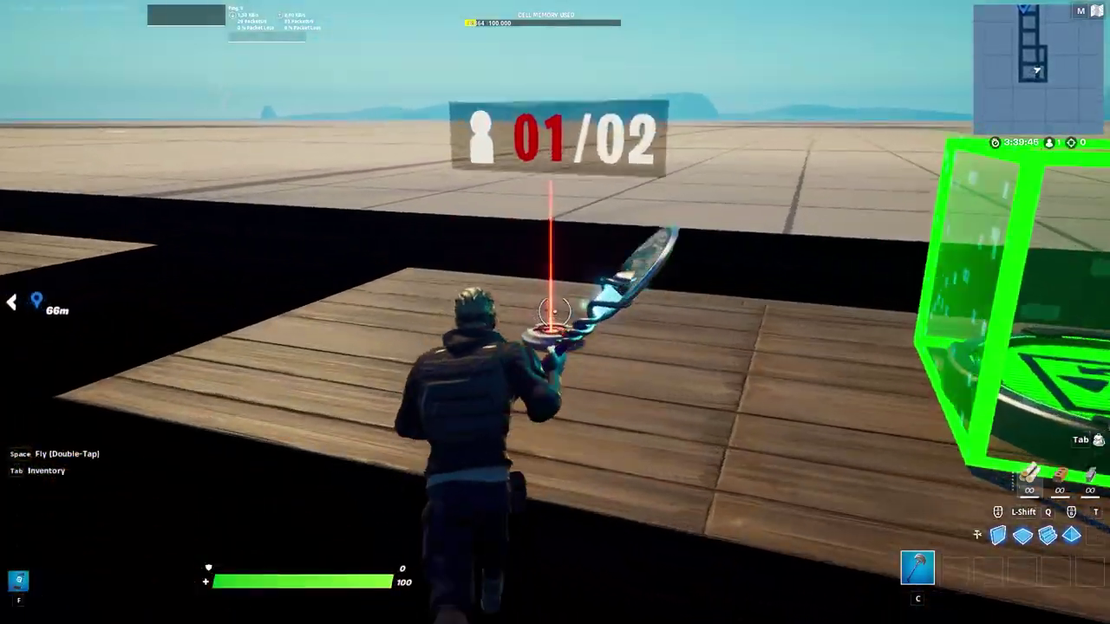
{"action": "key", "text": "w"}
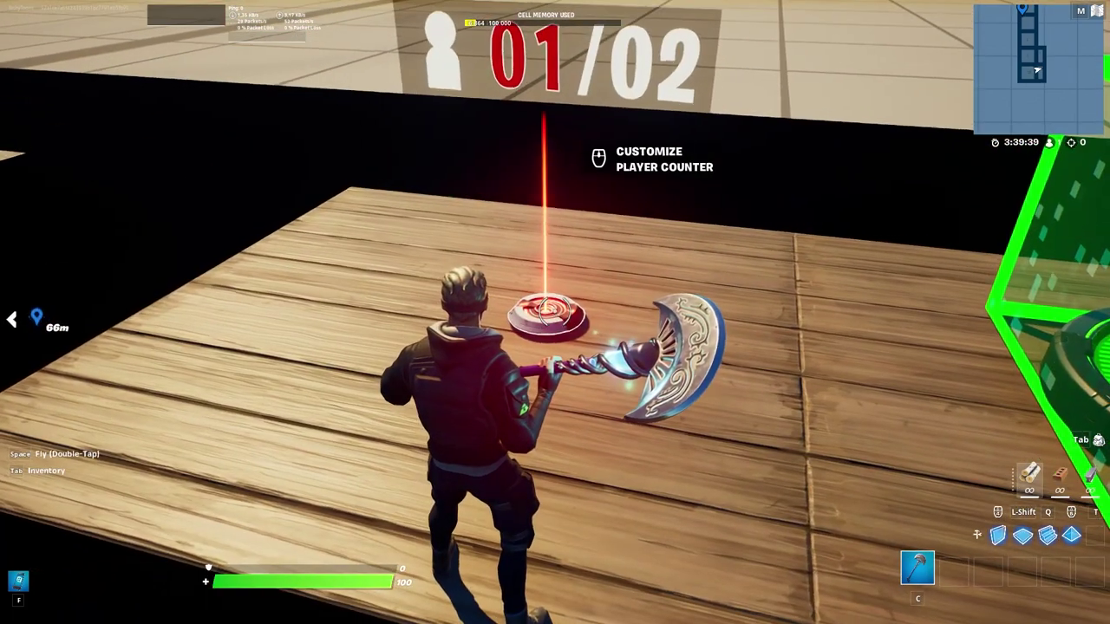
{"action": "key", "text": "d"}
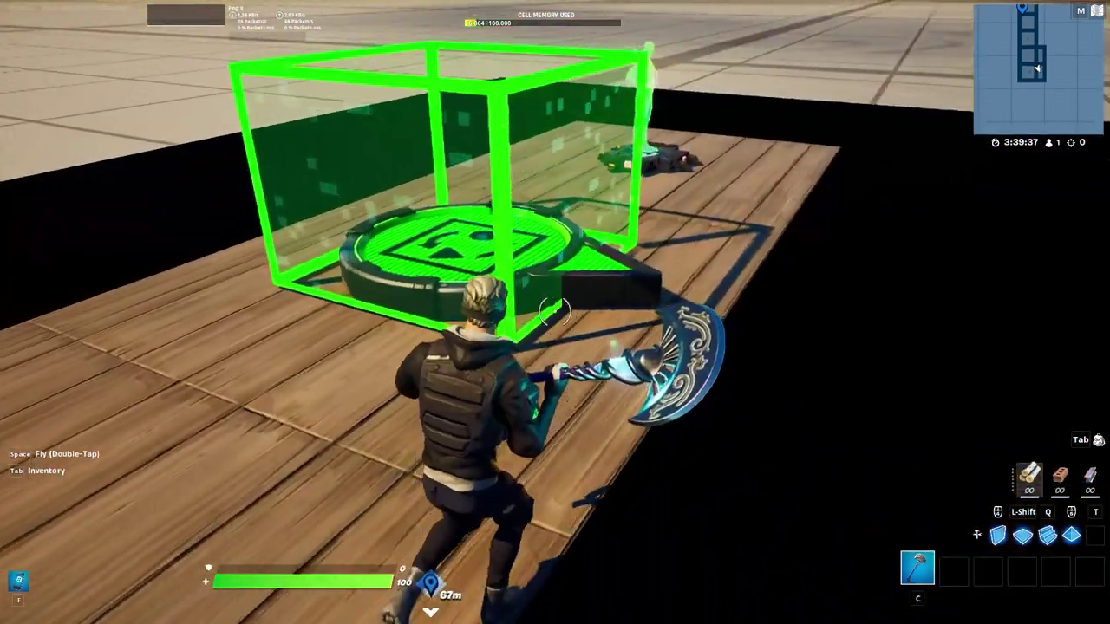
{"action": "key", "text": "d"}
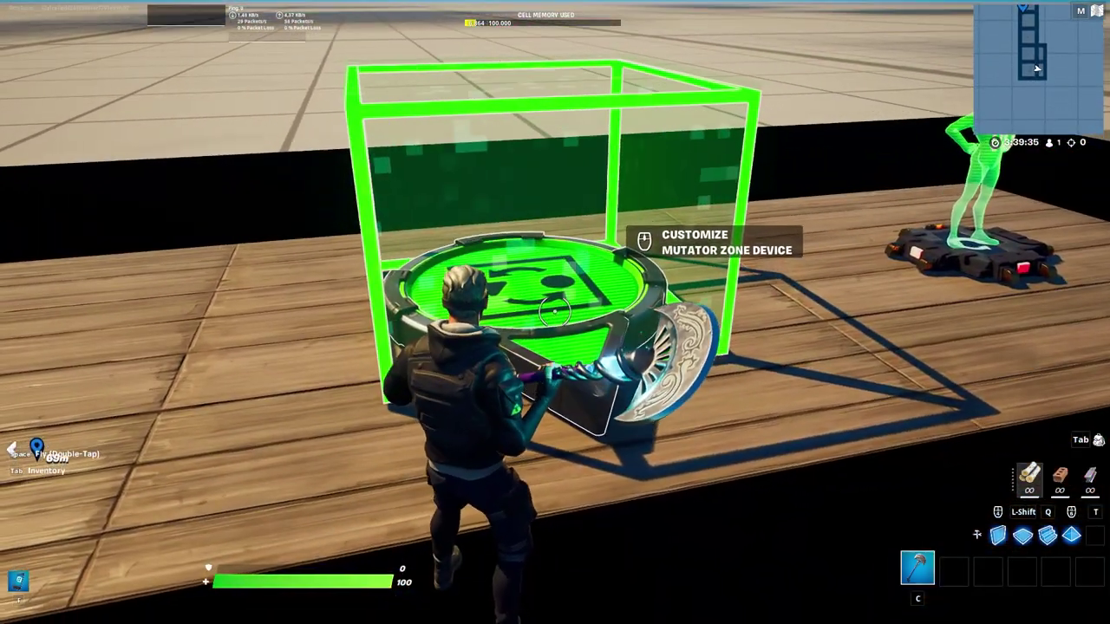
{"action": "key", "text": "e"}
{"action": "scroll", "coordinate": [547, 222], "scroll_direction": "down", "scroll_amount": 2}
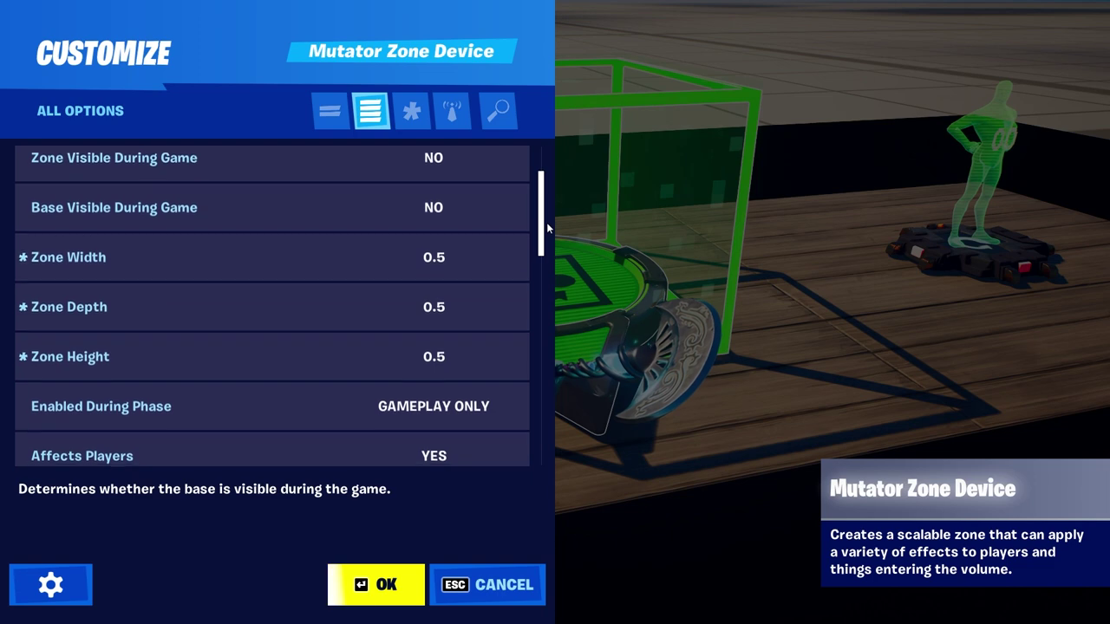
{"action": "left_click_drag", "start_coordinate": [539, 273], "coordinate": [536, 485]}
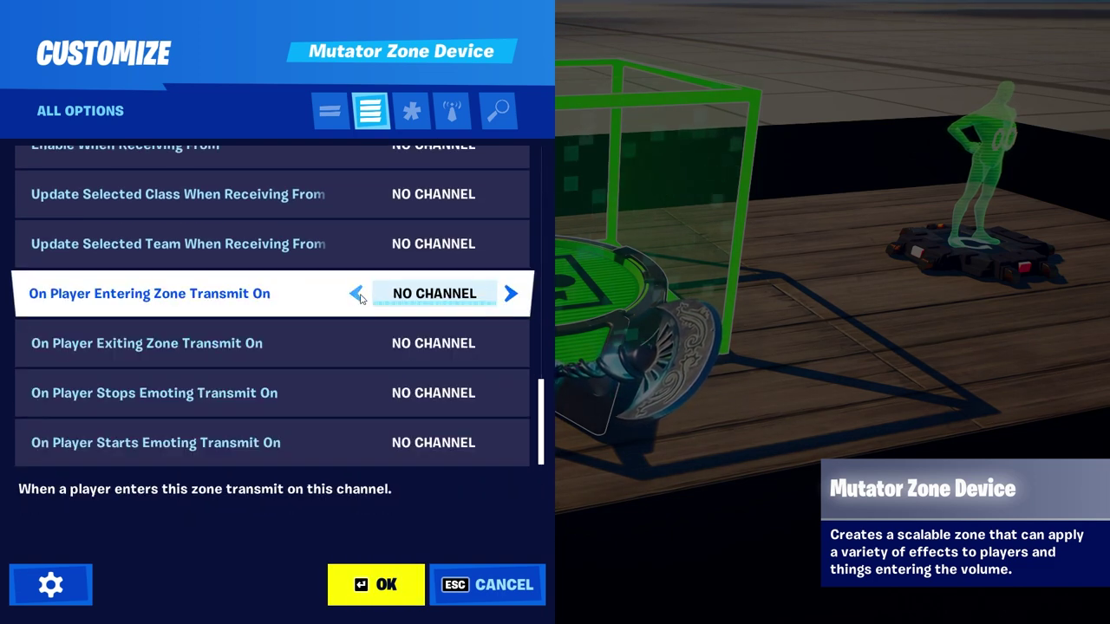
{"action": "left_click", "coordinate": [390, 575]}
Examine the Player Checkpoint Pad's Activate When Receiving From and first-activation transmit options.
{"action": "key", "text": "w"}
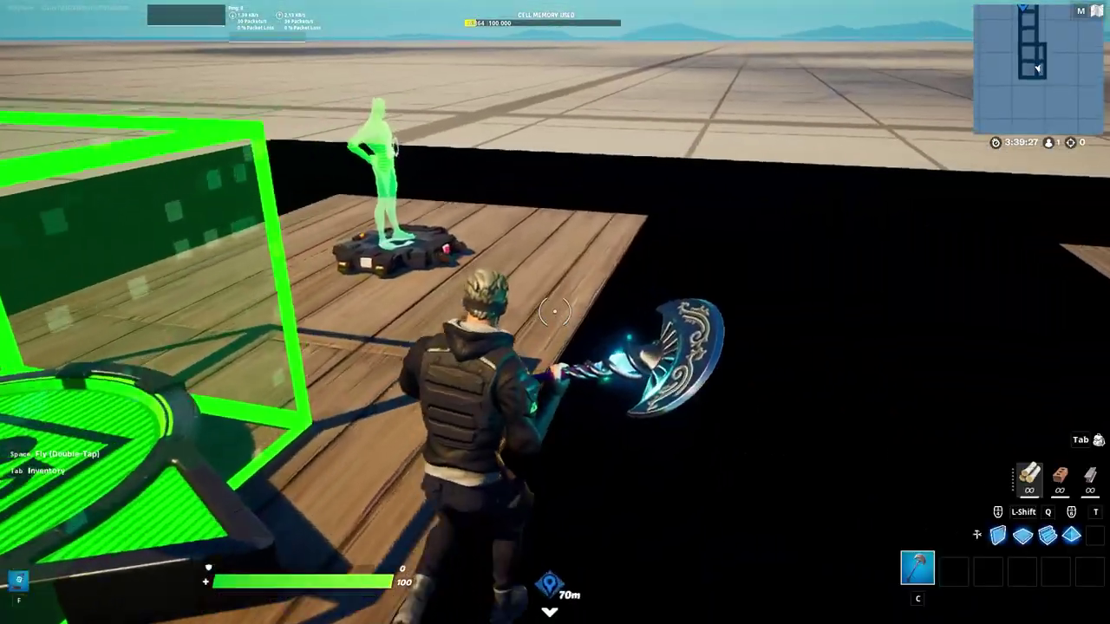
{"action": "key", "text": "w"}
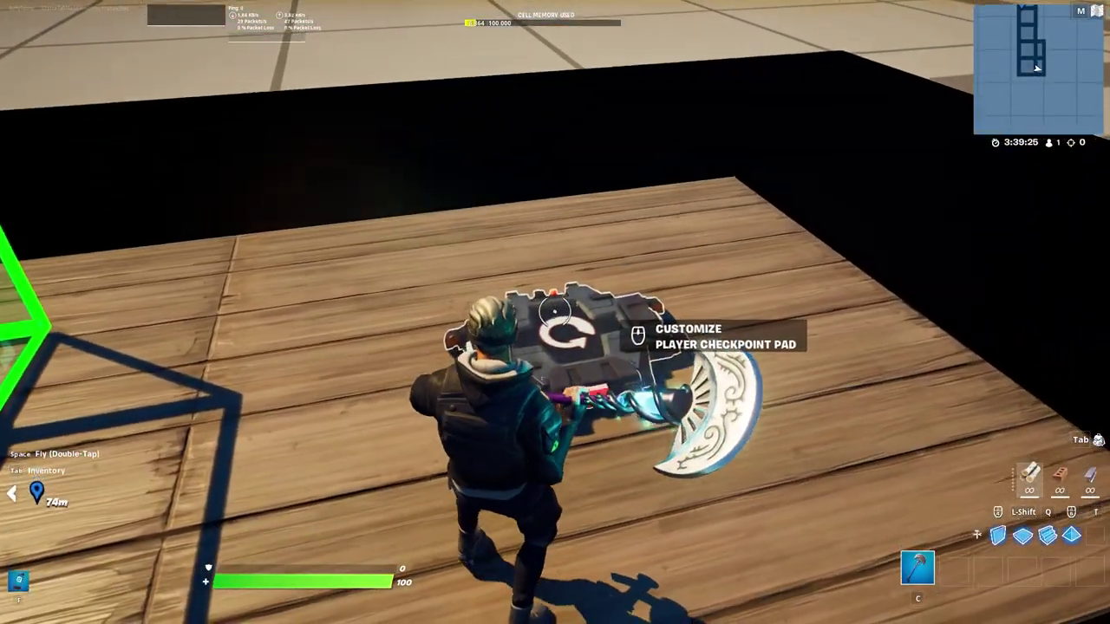
{"action": "key", "text": "e"}
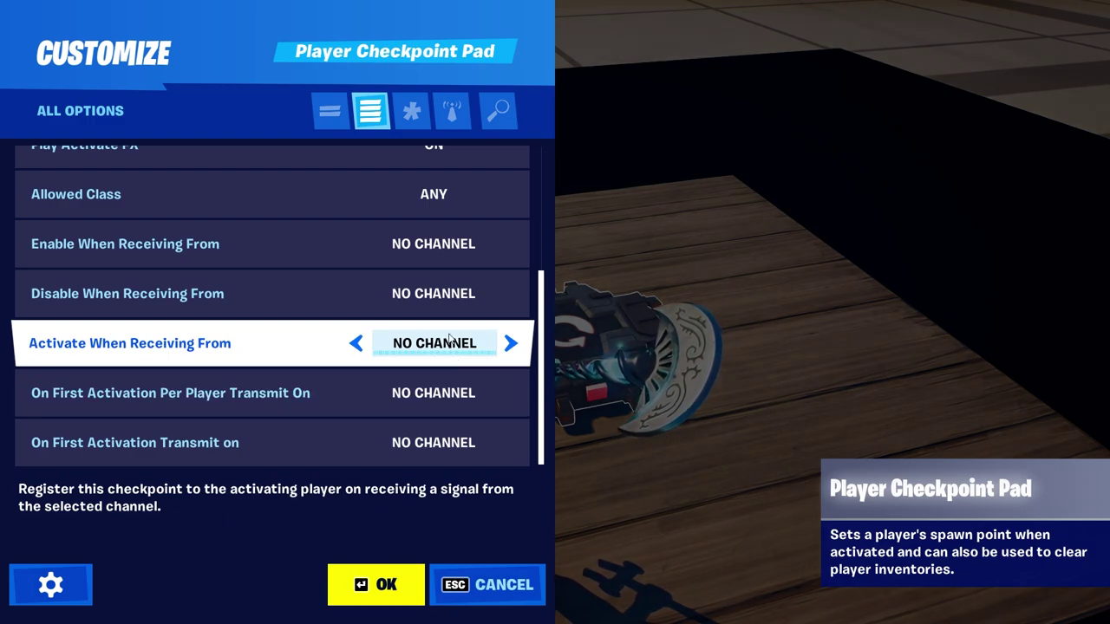
{"action": "left_click", "coordinate": [376, 584]}
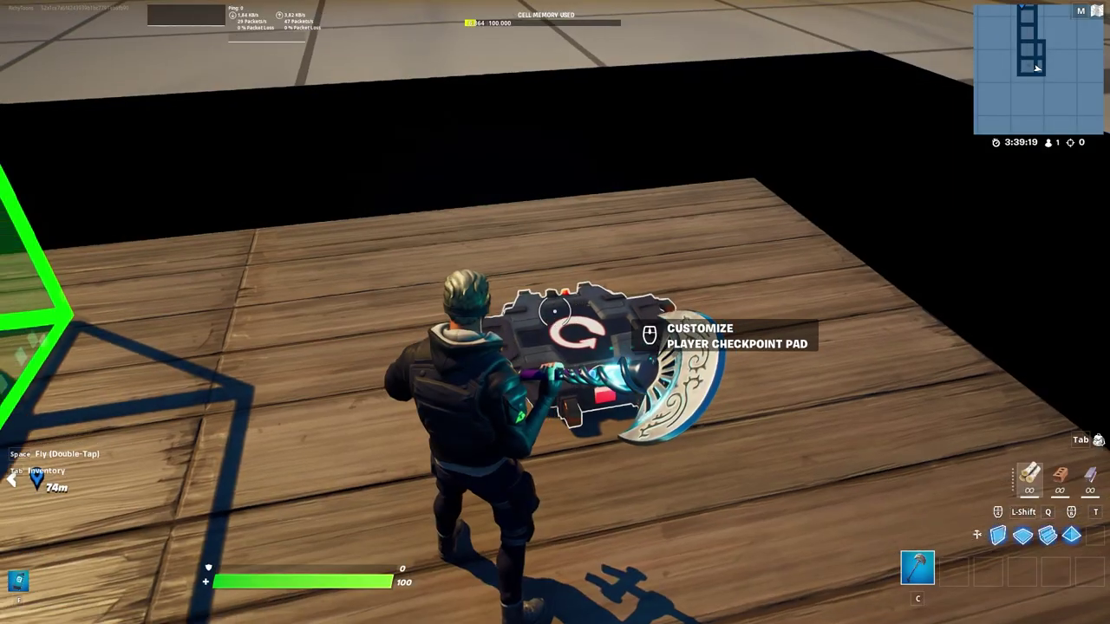